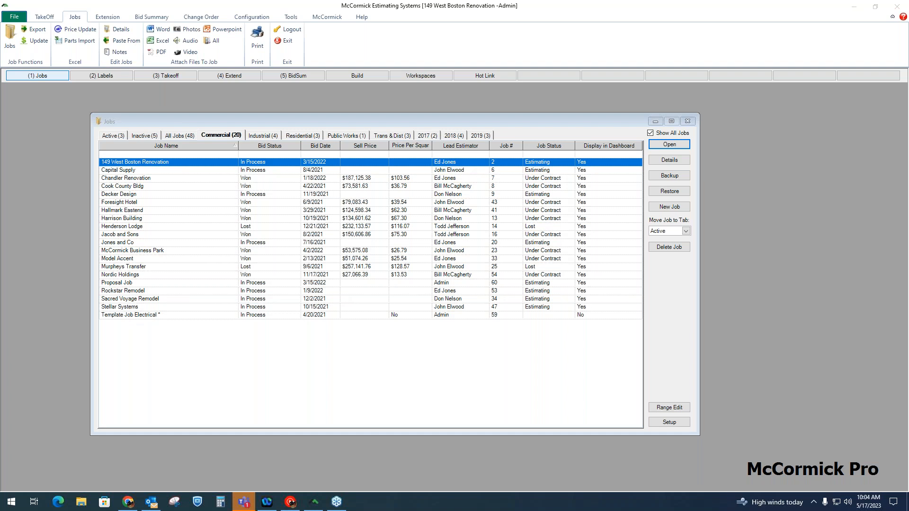
Browse the Industrial, Residential, Public Works and Trans & Dist job groups, then return to the Commercial jobs.
drag(588, 121, 593, 120)
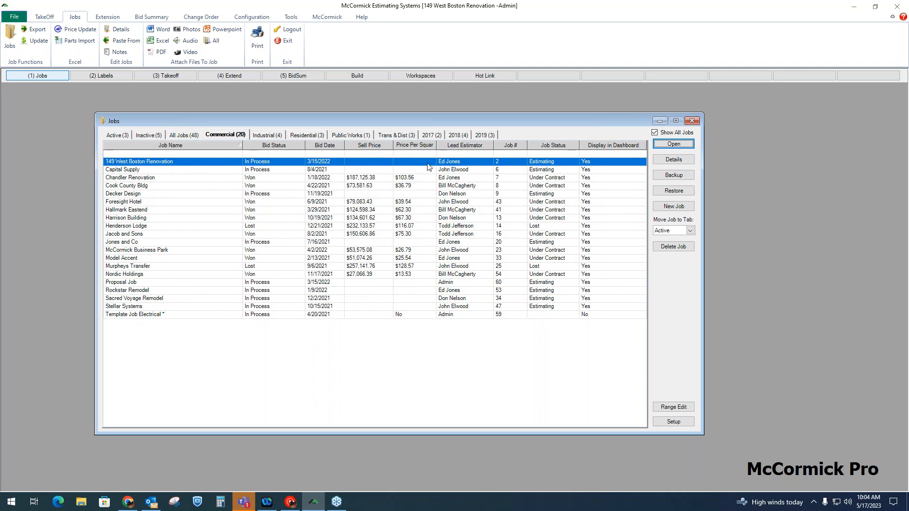
click(277, 136)
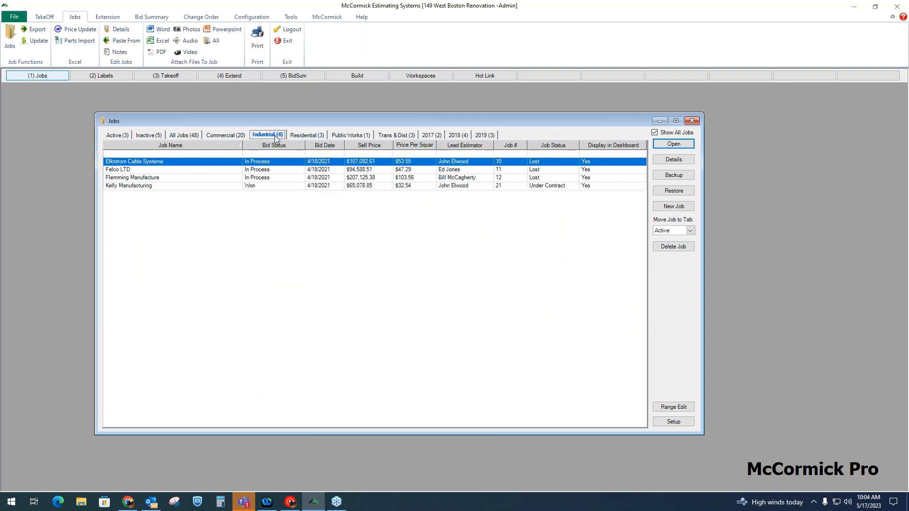
click(307, 137)
click(345, 135)
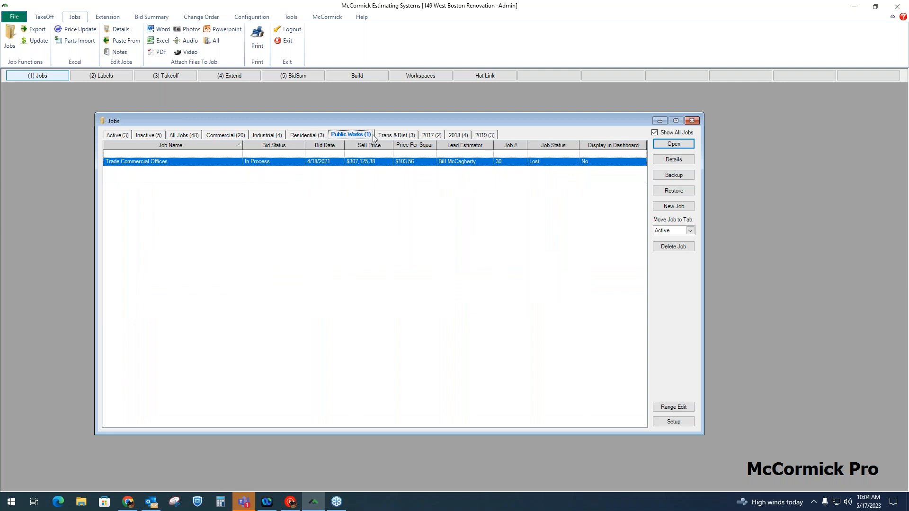
click(396, 138)
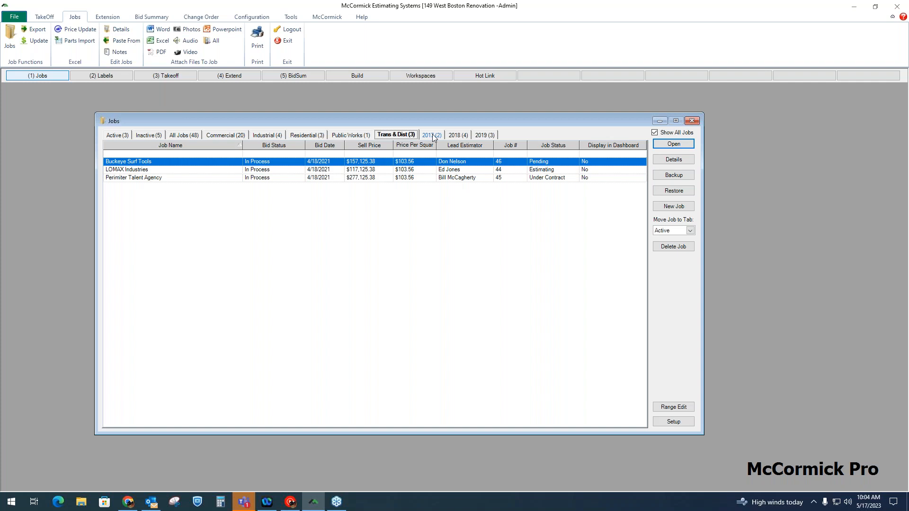
click(246, 136)
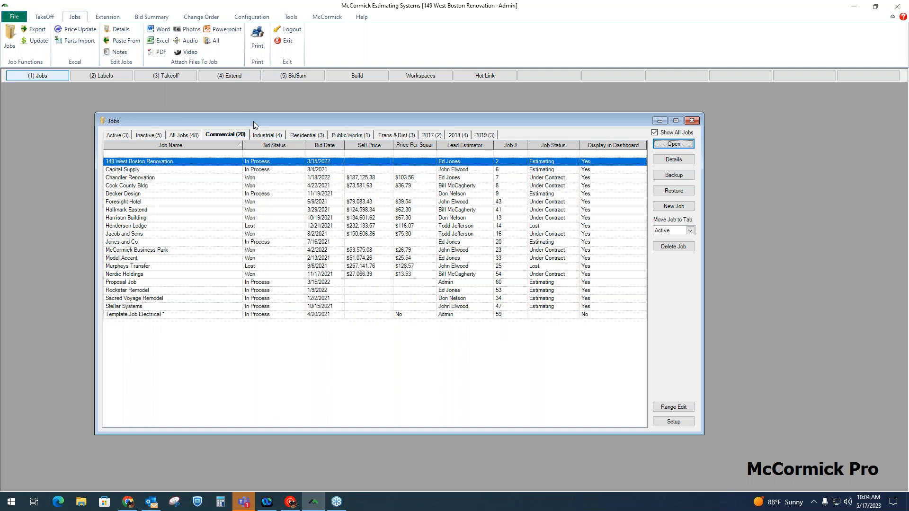
Sort the Commercial jobs in turn by job name, bid status, bid date and sell price.
click(224, 146)
click(284, 145)
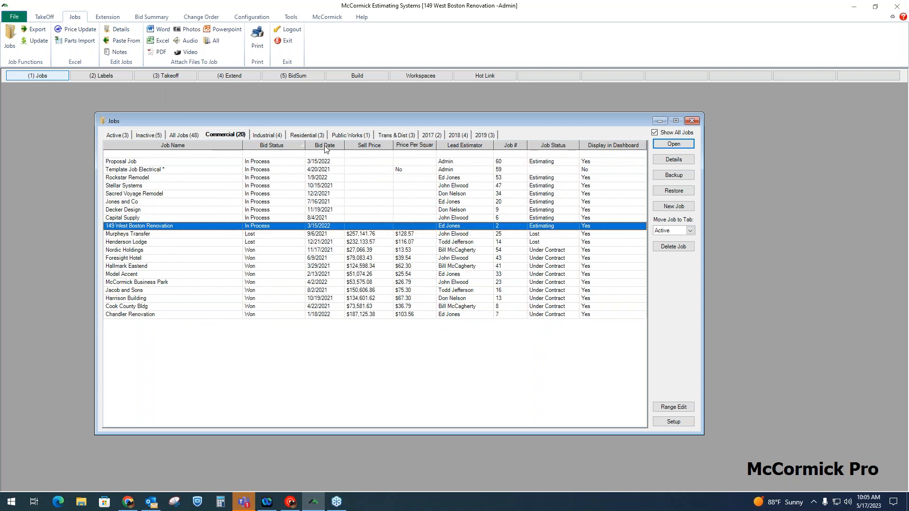
click(328, 148)
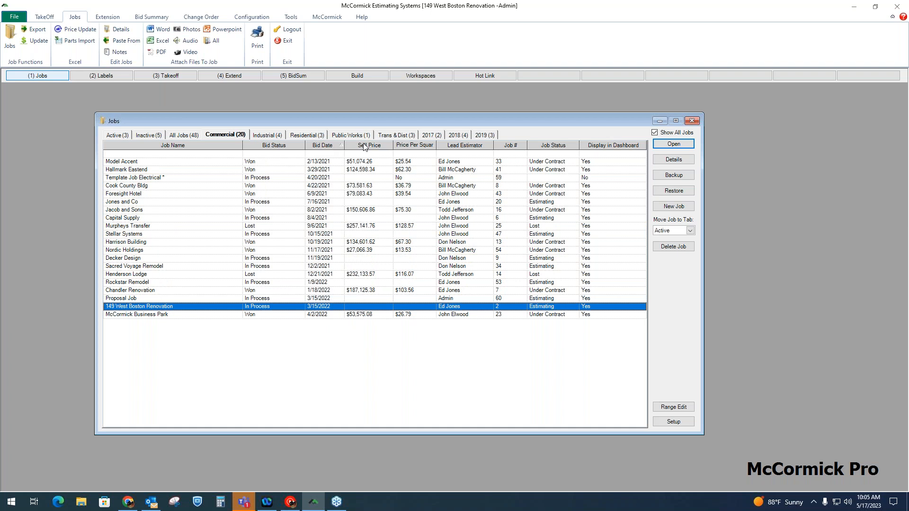
click(369, 147)
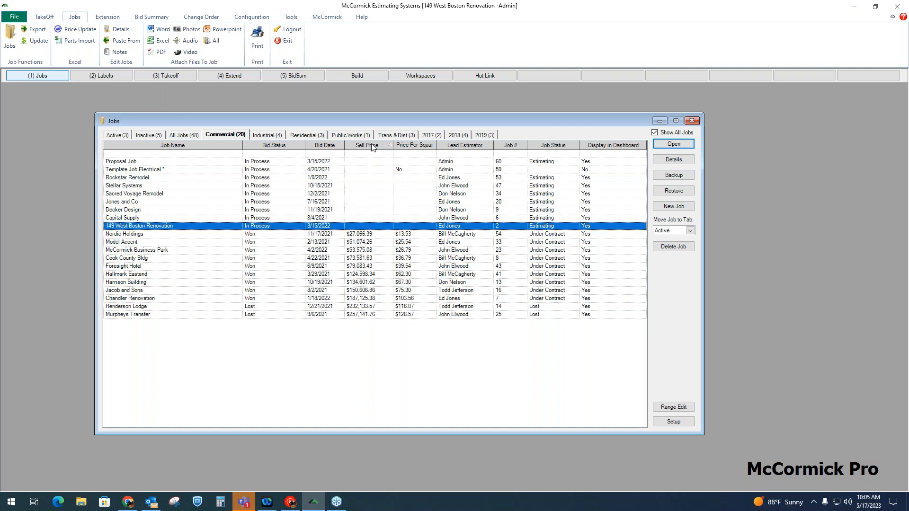
Filter the Commercial jobs by a bid status of "in pr", then clear the filter.
click(272, 155)
text(in pr)
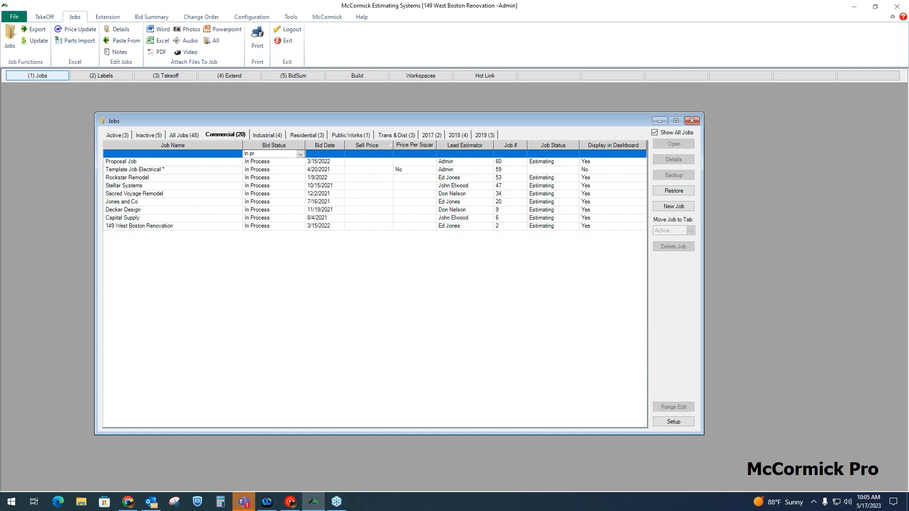
key(BackSpace)
key(BackSpace)
key(BackSpace)
key(BackSpace)
key(BackSpace)
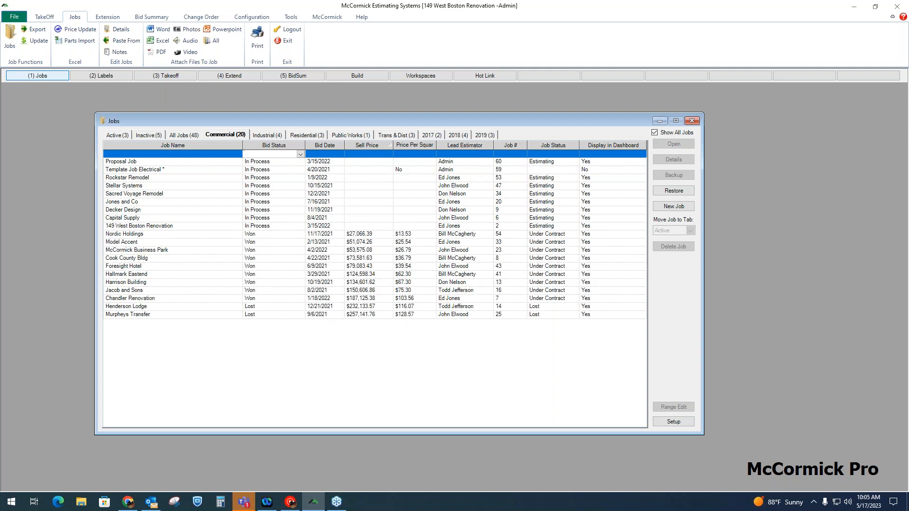
Sort the Commercial jobs by lead estimator and open the 149 West Boston Renovation job.
click(473, 144)
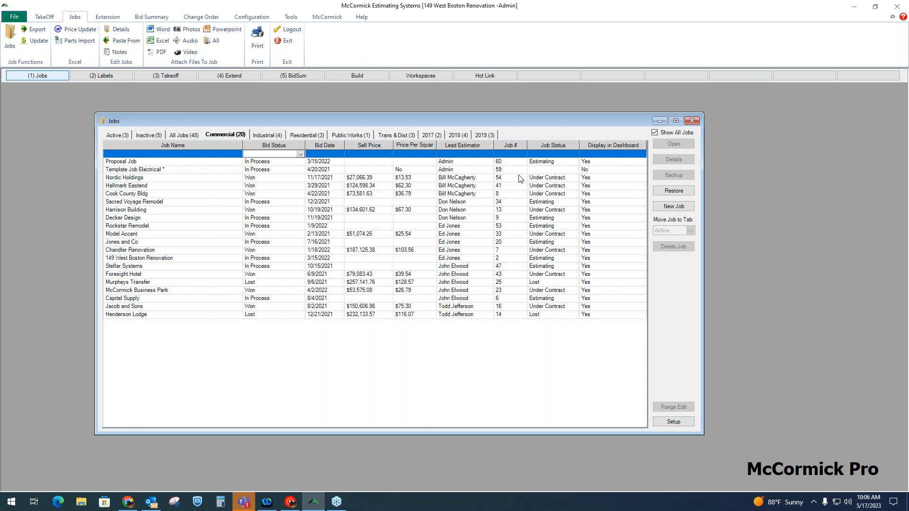
click(225, 180)
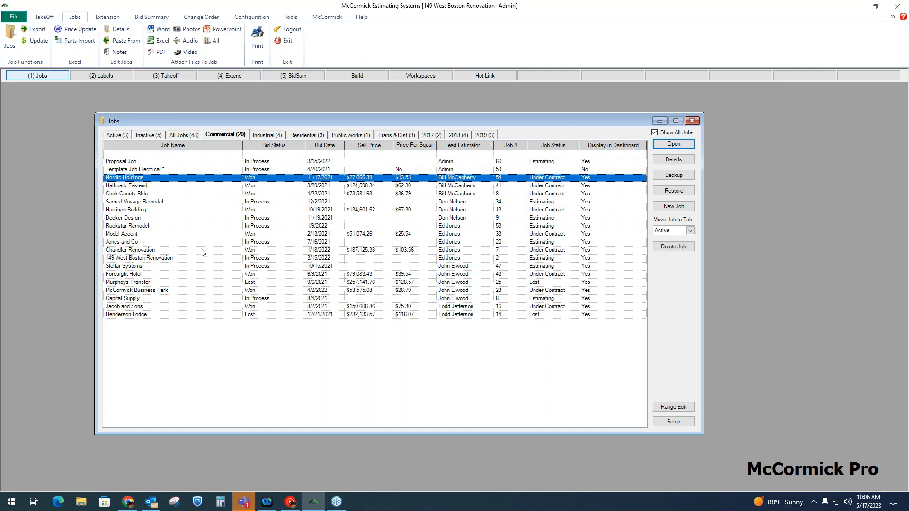
click(184, 259)
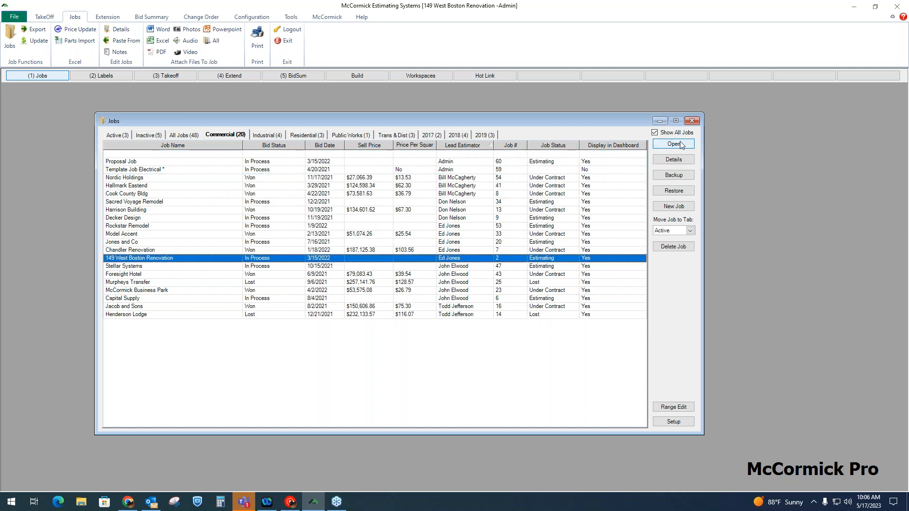
click(674, 143)
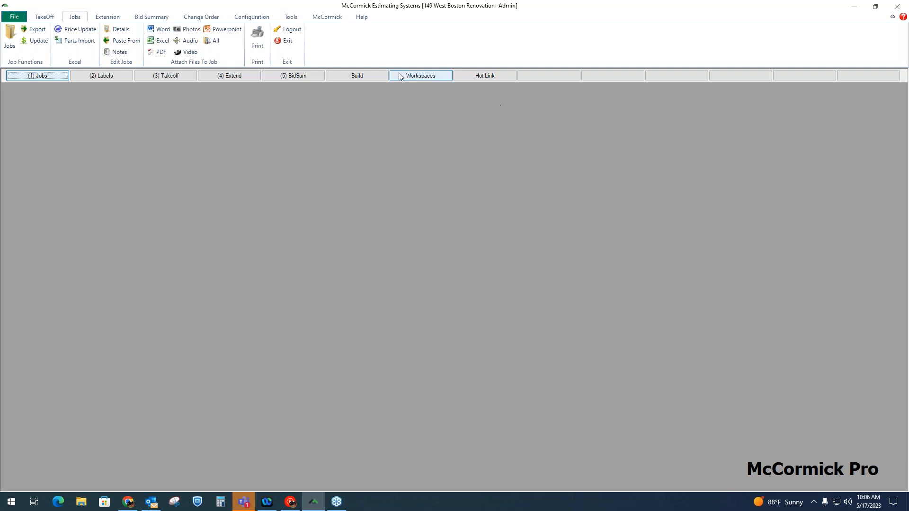
Open a new dashboard window and show the 5 - Division Breakdown dashboard.
click(255, 19)
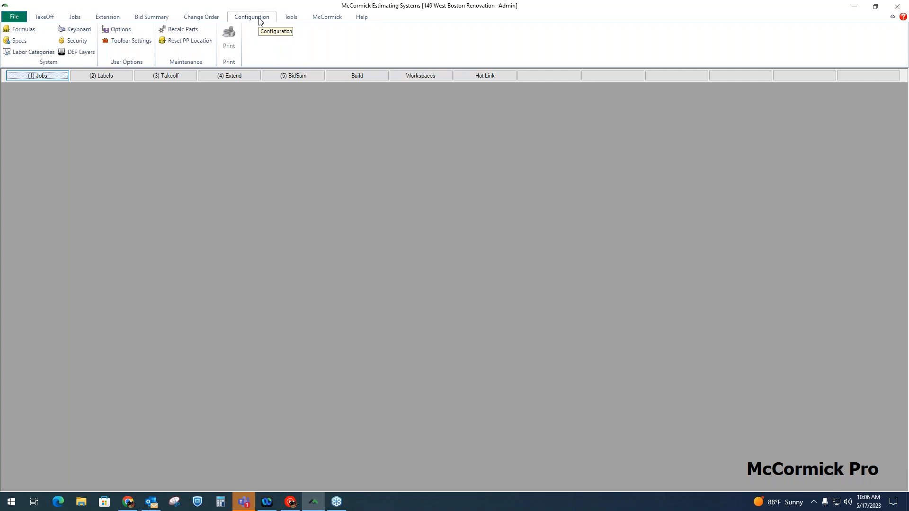
click(290, 18)
click(185, 52)
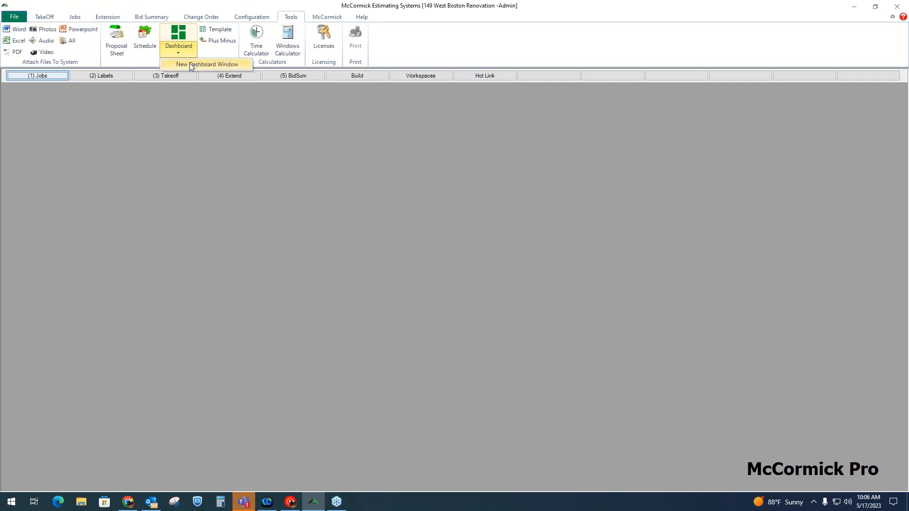
click(192, 63)
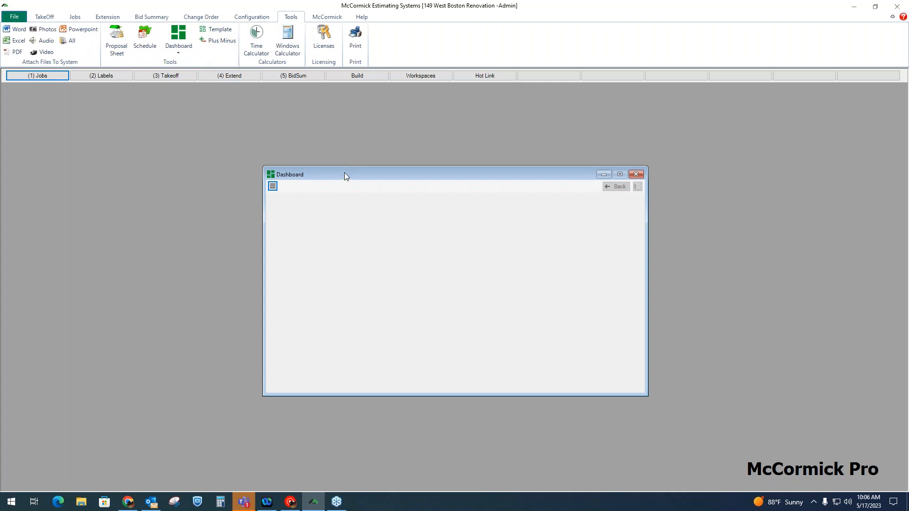
drag(345, 173, 275, 118)
click(203, 131)
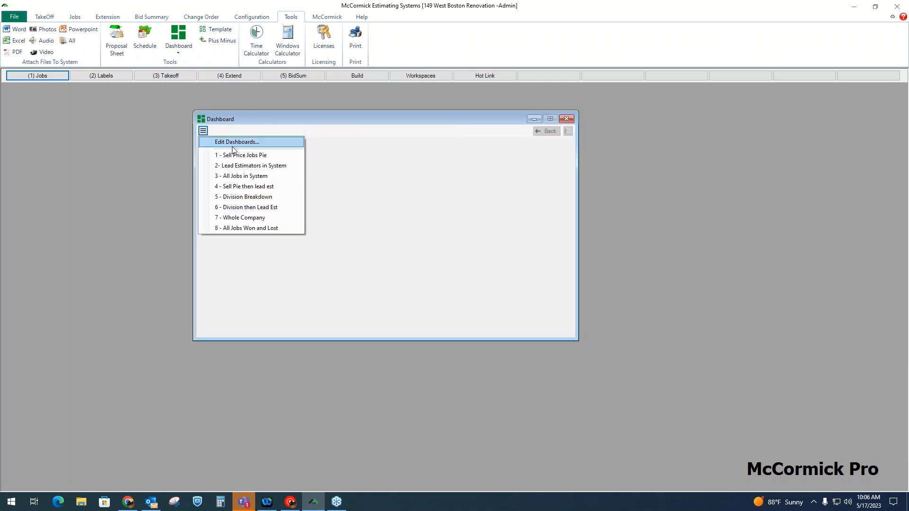
click(256, 196)
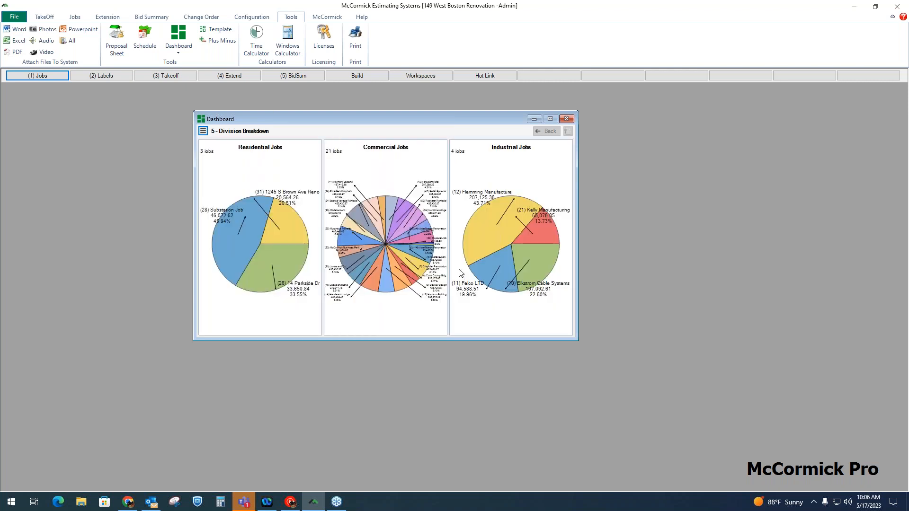
Enlarge and reposition the dashboard window to examine the Residential, Commercial and Industrial job pie charts.
drag(575, 338, 842, 458)
mouse_move(277, 252)
mouse_move(324, 326)
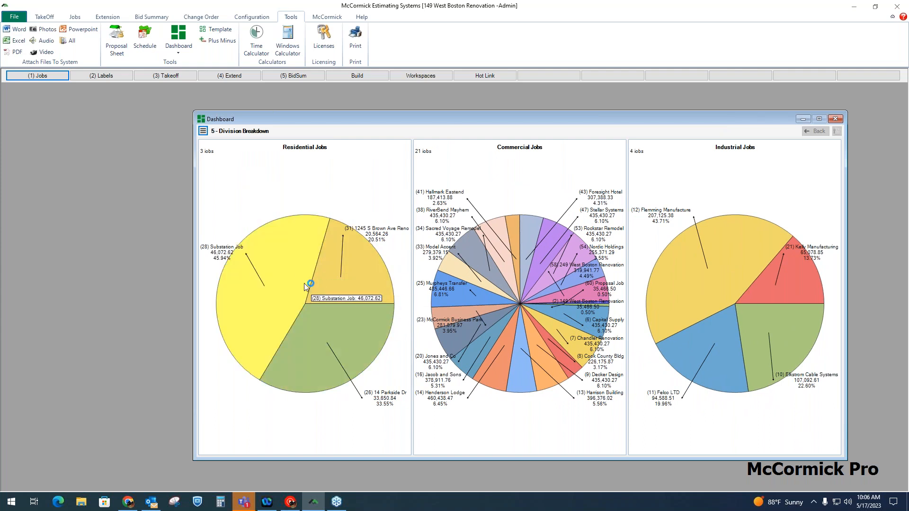
mouse_move(372, 283)
mouse_move(743, 263)
drag(538, 119, 460, 103)
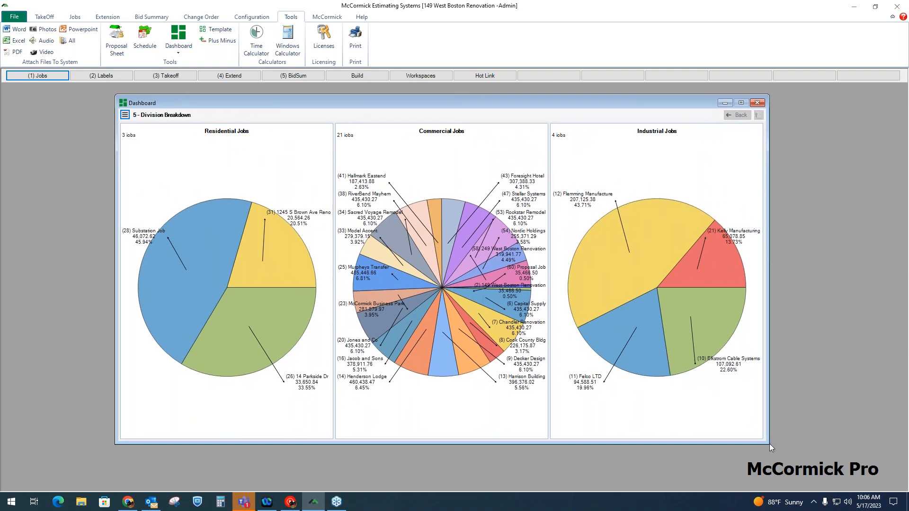
drag(769, 444, 869, 468)
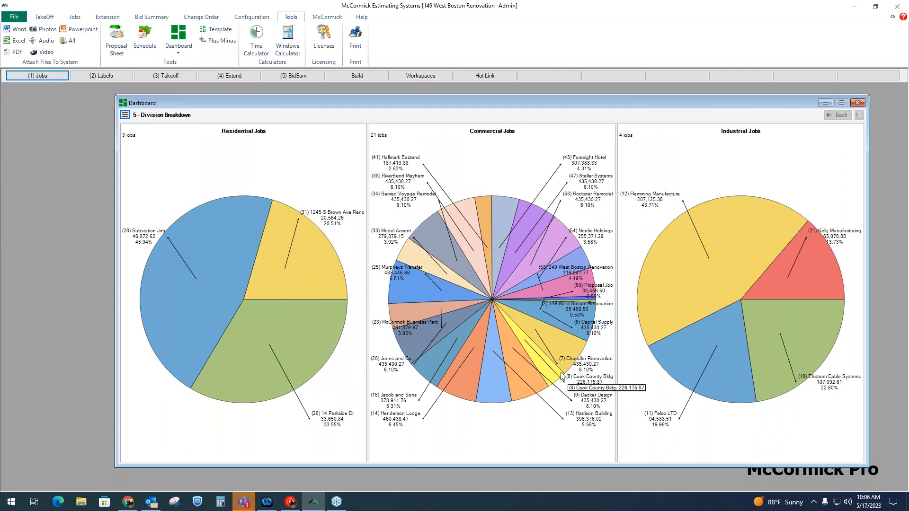
Drill down into the Chandler Renovation job and its labor breakdown, then close the dashboard.
mouse_move(567, 364)
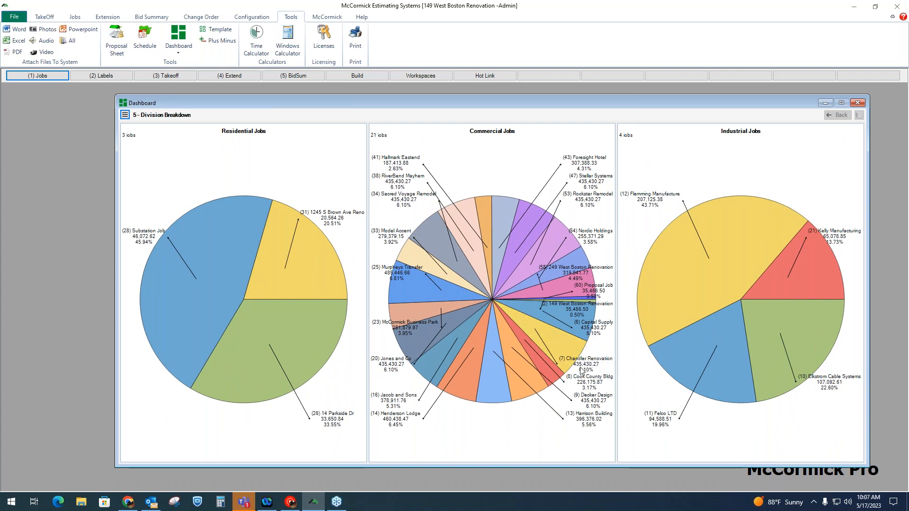
click(565, 350)
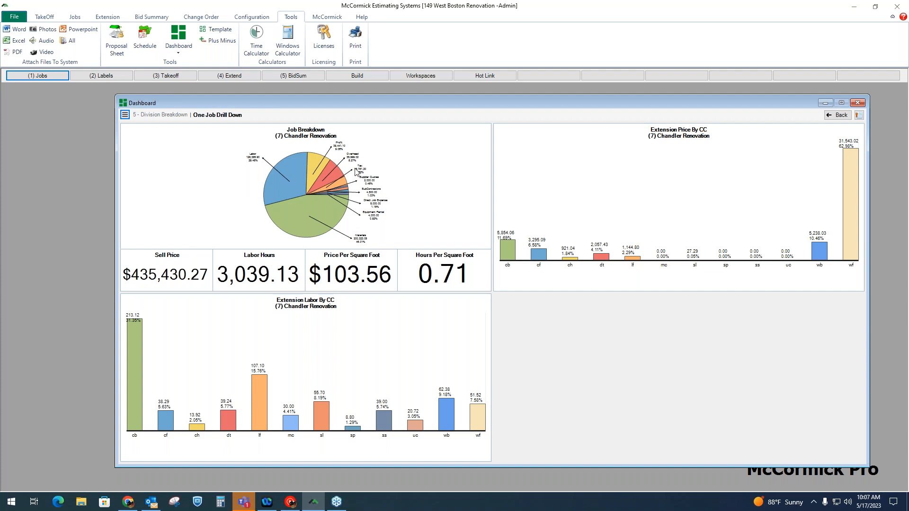
click(290, 171)
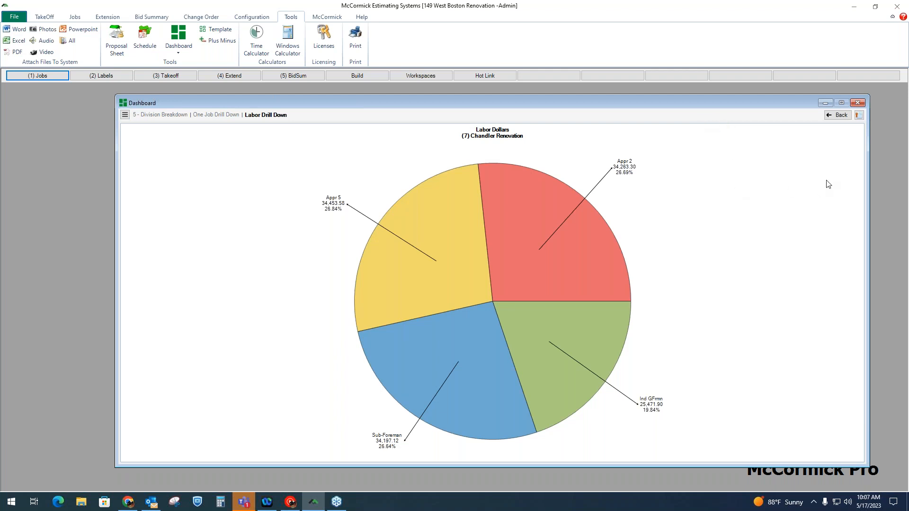
click(857, 103)
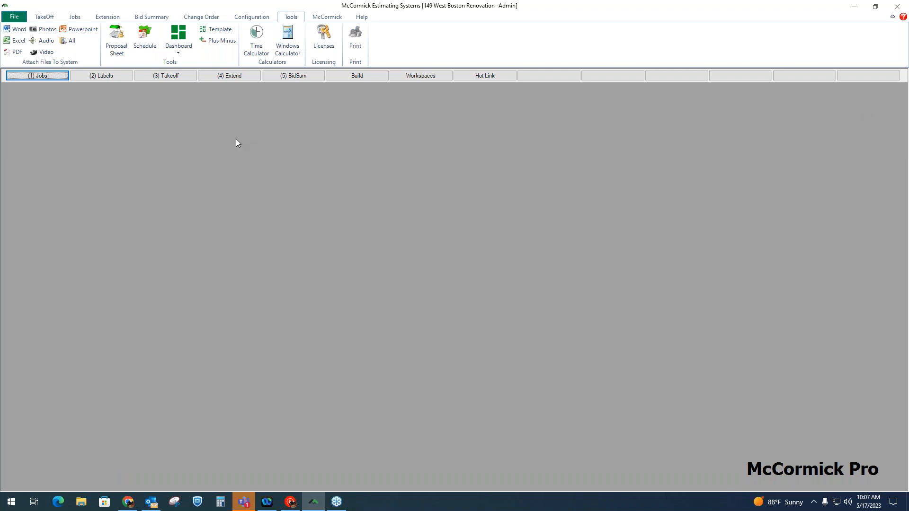
Review the job's bid package, area and system labels, then open its takeoff windows.
click(107, 75)
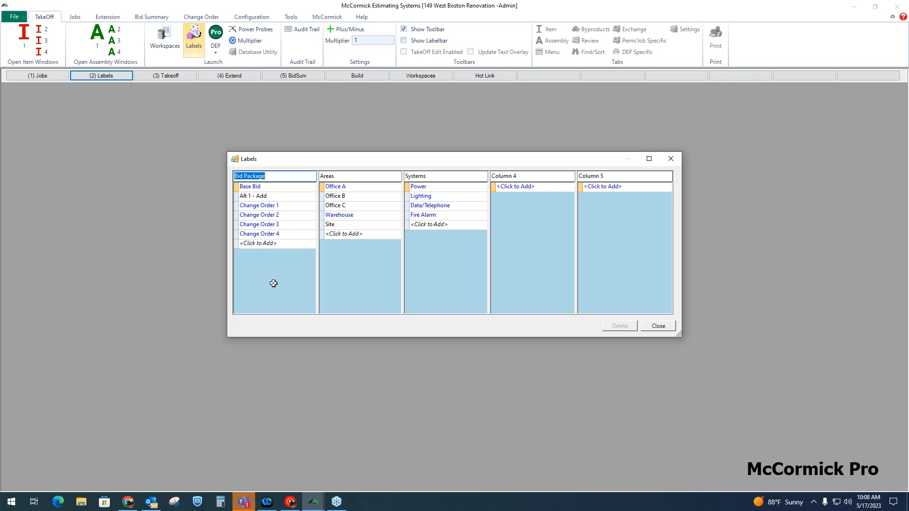
click(664, 330)
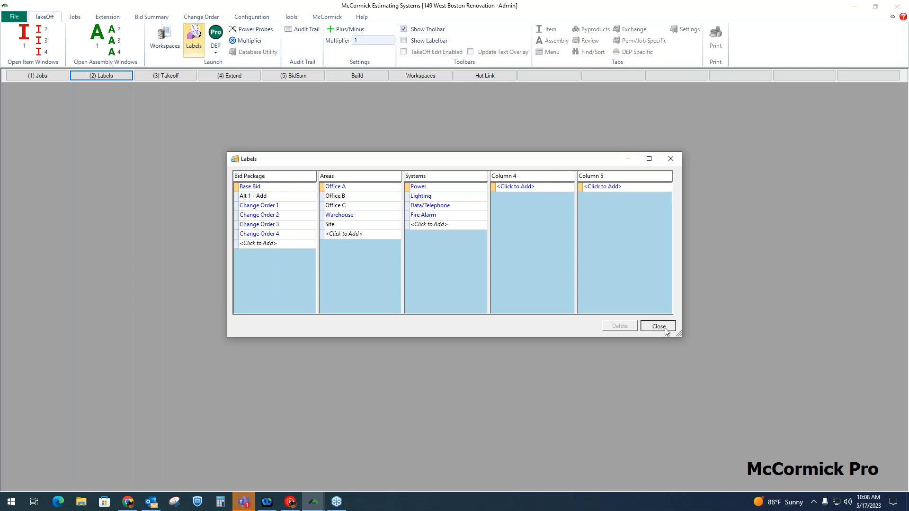
click(174, 75)
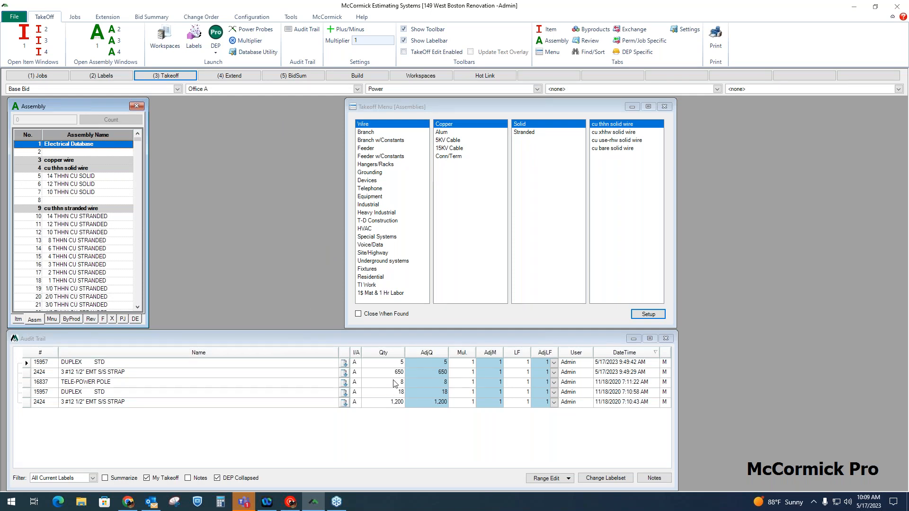
Examine the audit trail's quantity entry and its AdjQ, AdjM and AdjLF adjustment columns.
click(397, 367)
click(397, 365)
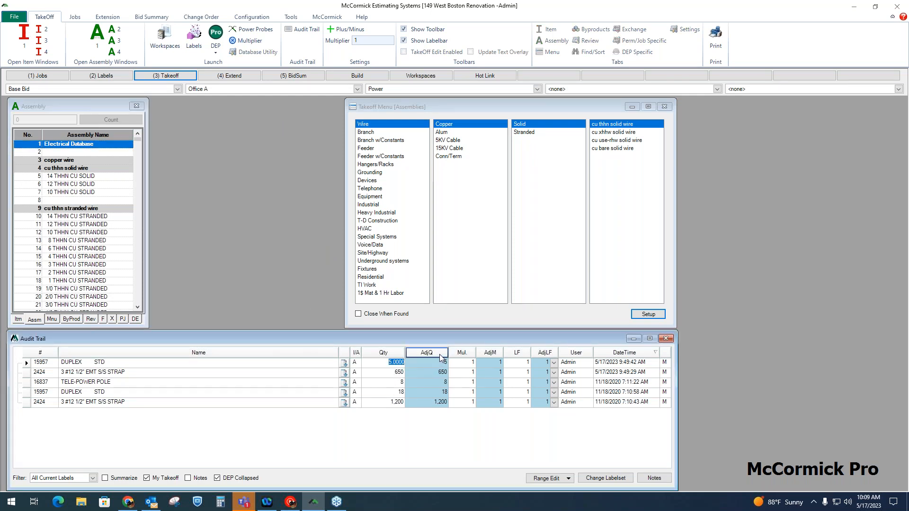
click(440, 357)
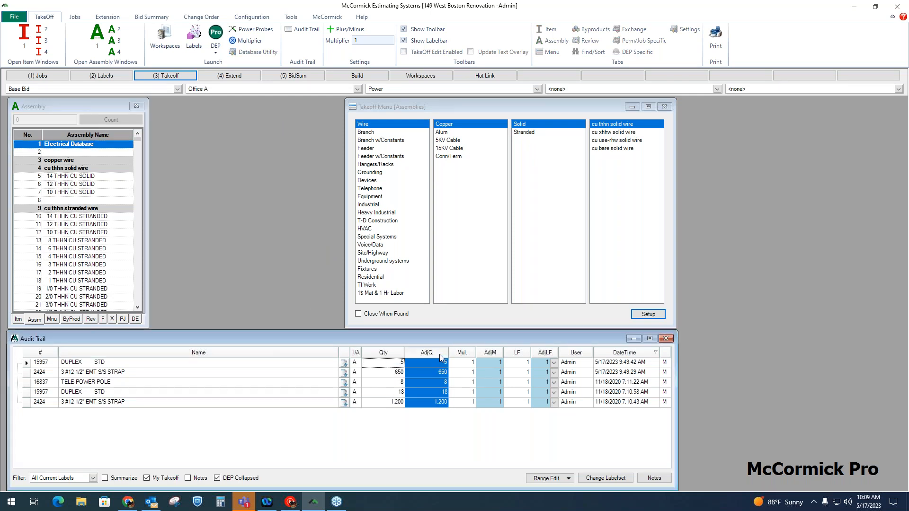
click(496, 356)
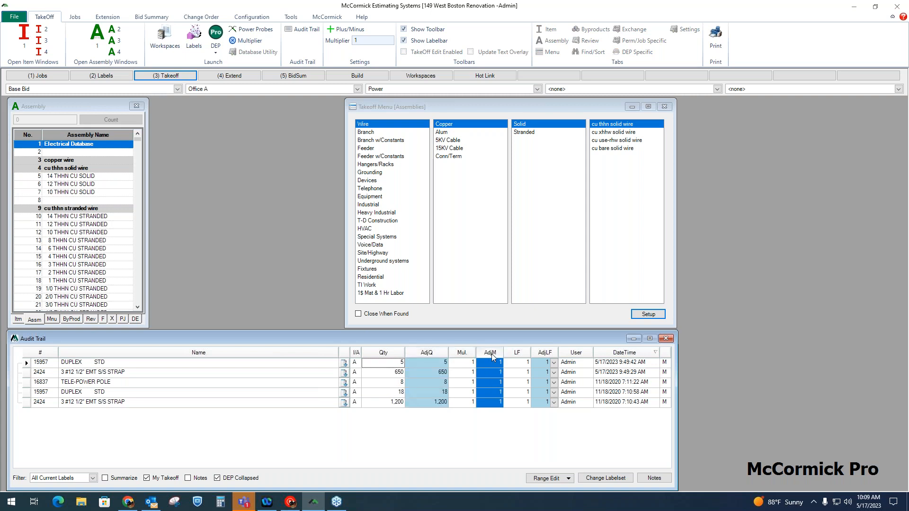
click(544, 356)
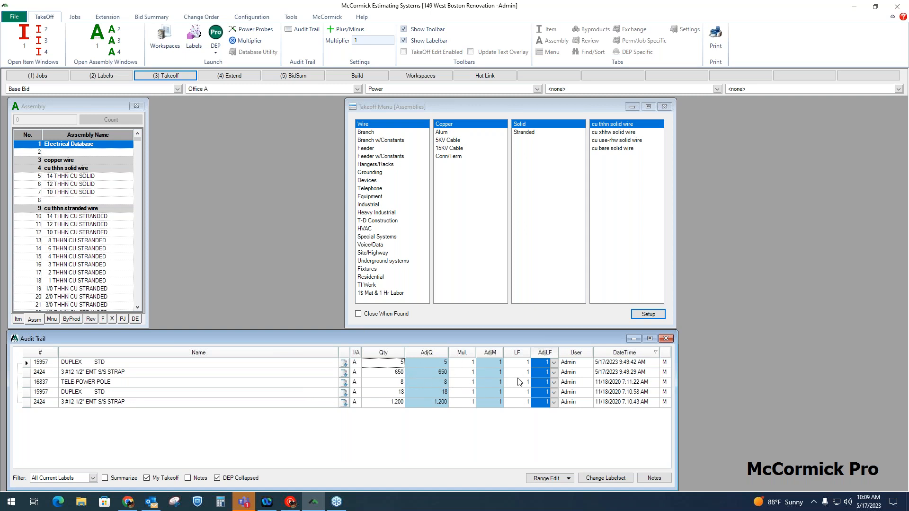
Set the adjusted quantity (AdjQ) of the first DUPLEX STD entry in the audit trail to 10.
click(443, 364)
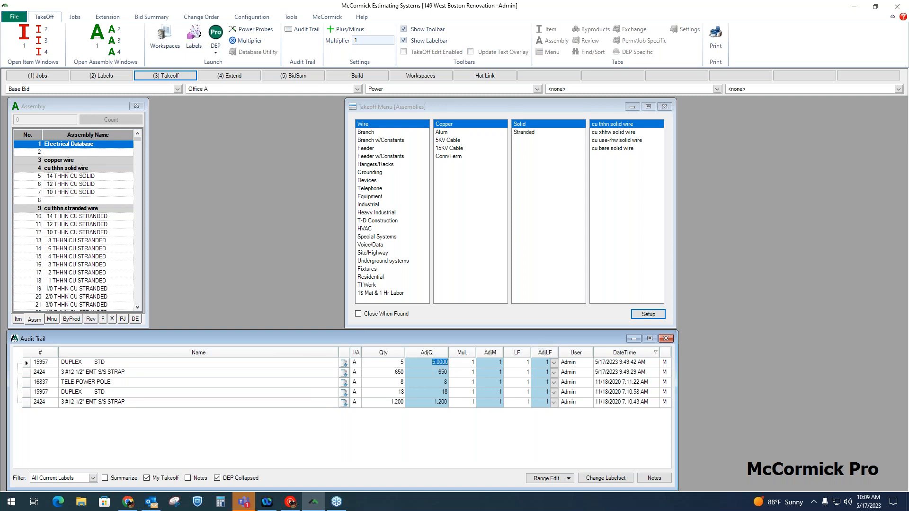
text(10)
click(425, 376)
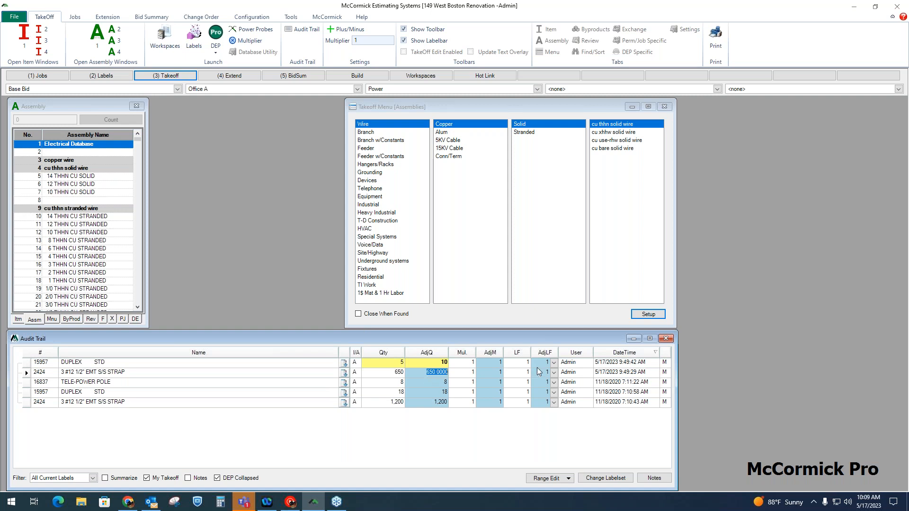
Set the adjusted labor factor (AdjLF) of the first DUPLEX STD entry in the audit trail to MASONRY X 2.0.
click(554, 364)
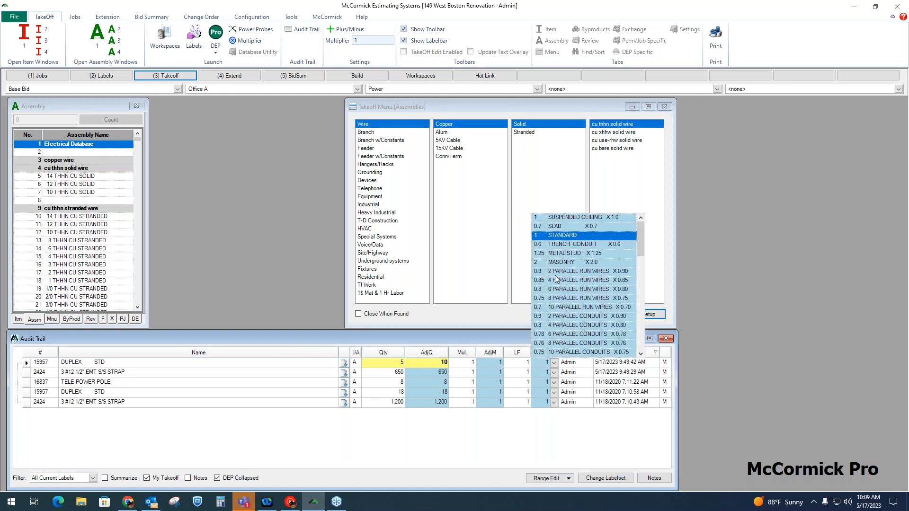
click(562, 263)
click(547, 373)
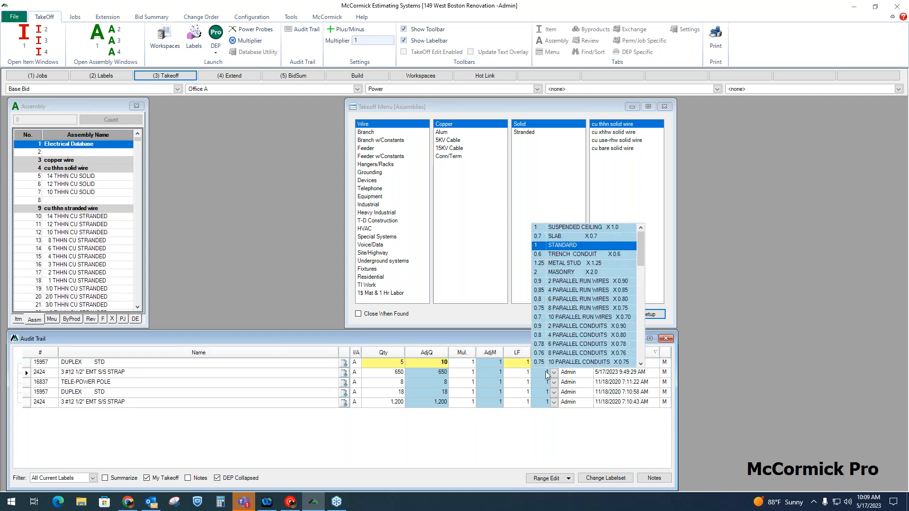
click(520, 377)
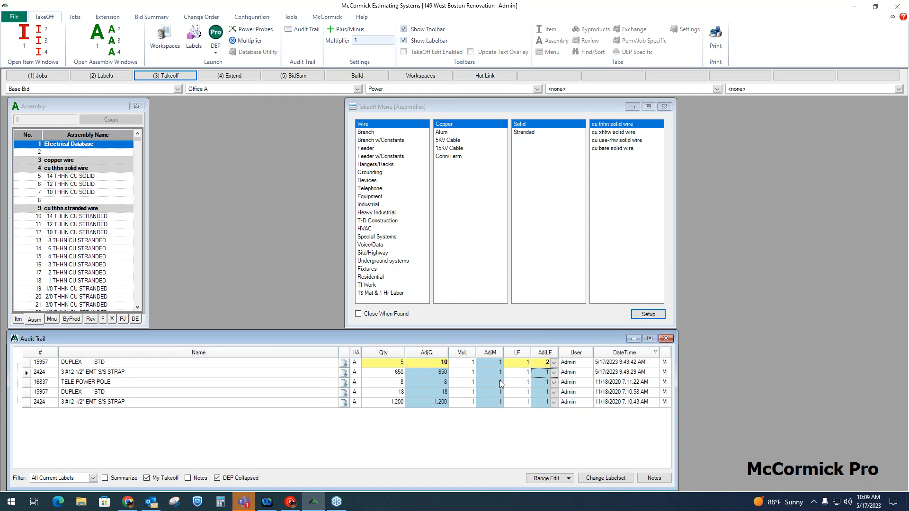
click(499, 376)
View the audit trail with the All Takeoff filter, and return the filter to All Current Labels.
click(93, 478)
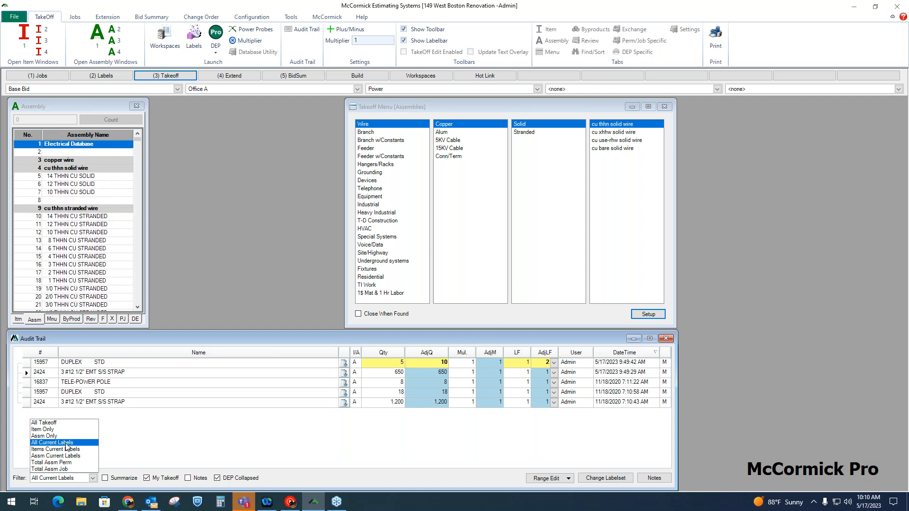
click(246, 341)
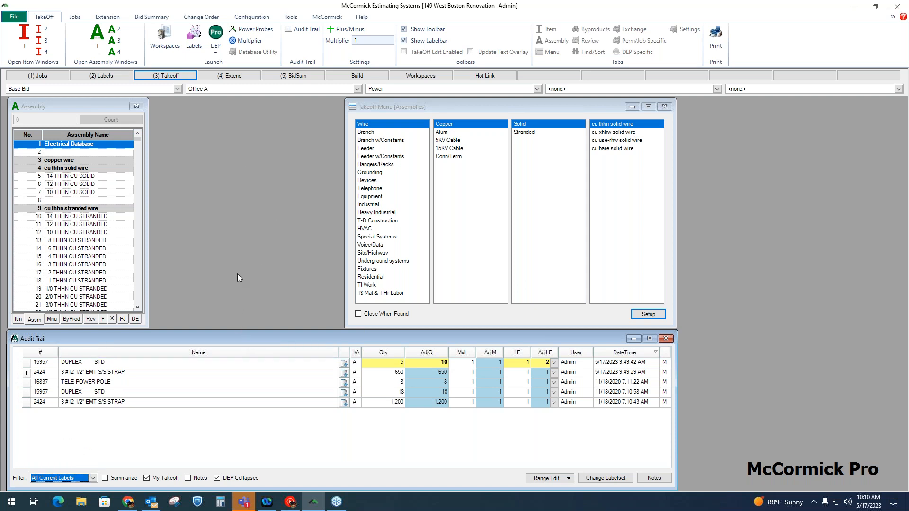
click(234, 87)
click(399, 88)
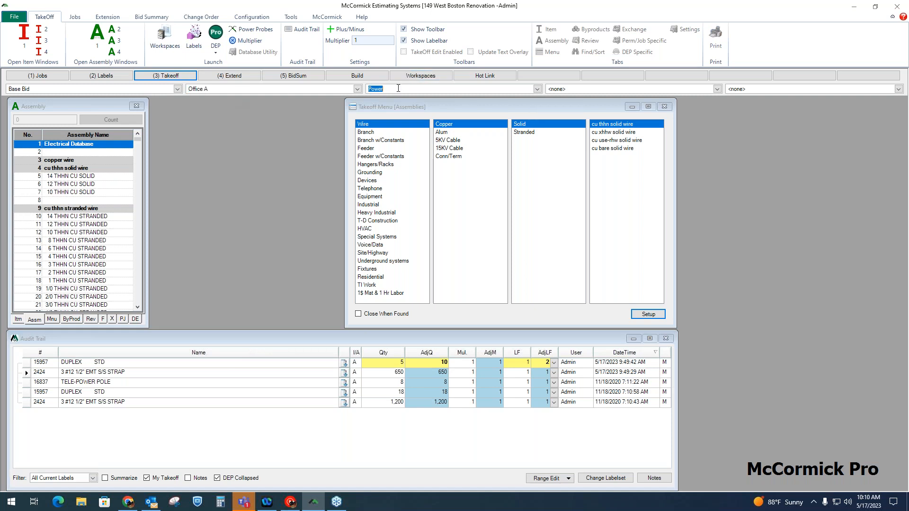
click(96, 480)
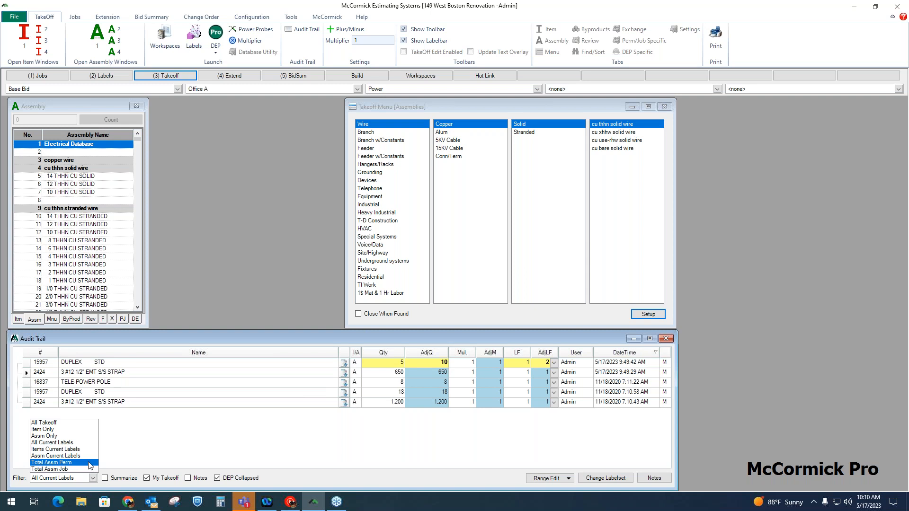
click(67, 423)
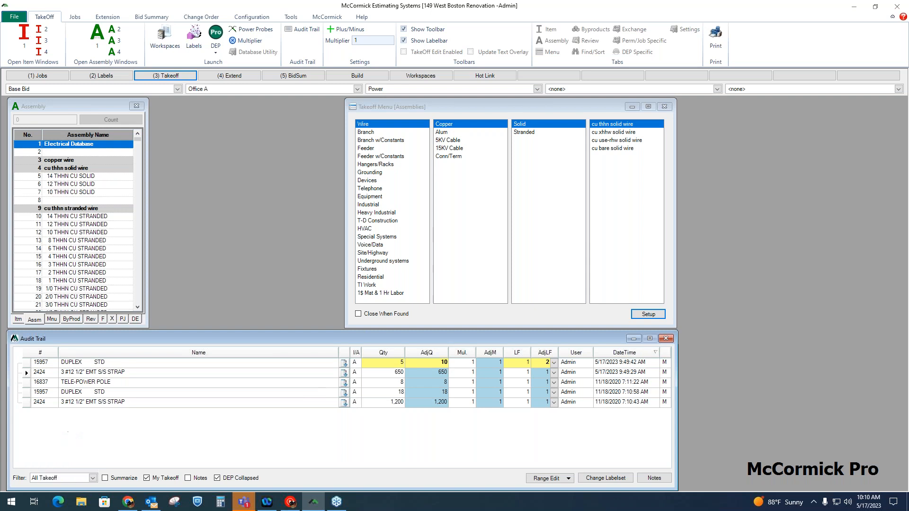
click(93, 478)
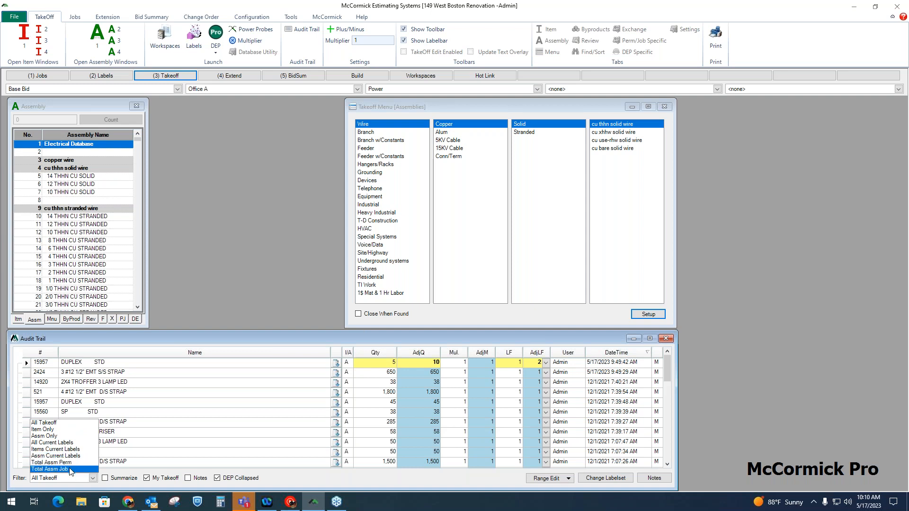
click(70, 443)
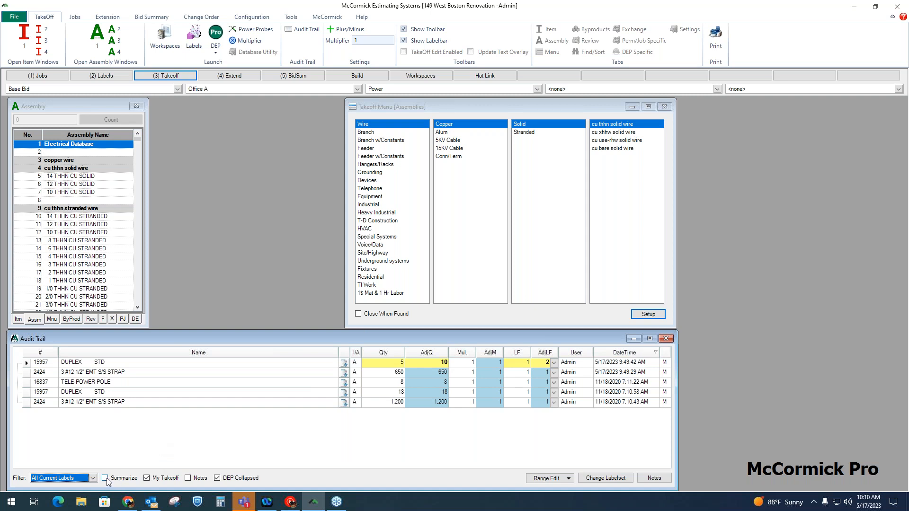
Compare the two 3 #12 1/2" EMT S/S STRAP entries with the summarized audit trail, and turn summarizing back off.
click(325, 402)
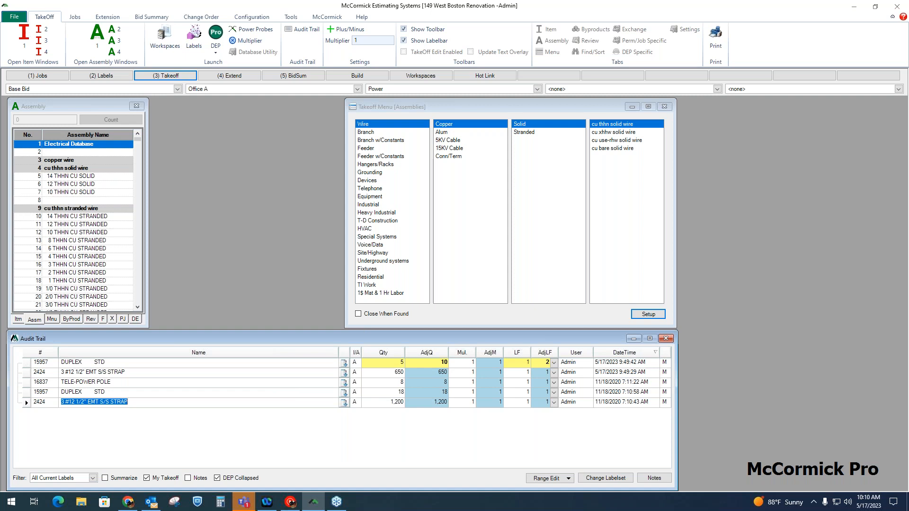
click(389, 405)
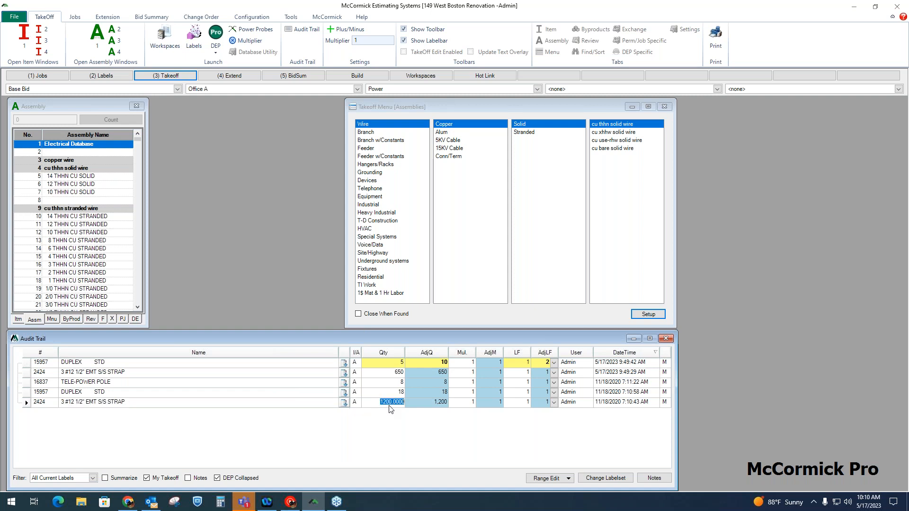
click(397, 374)
click(106, 478)
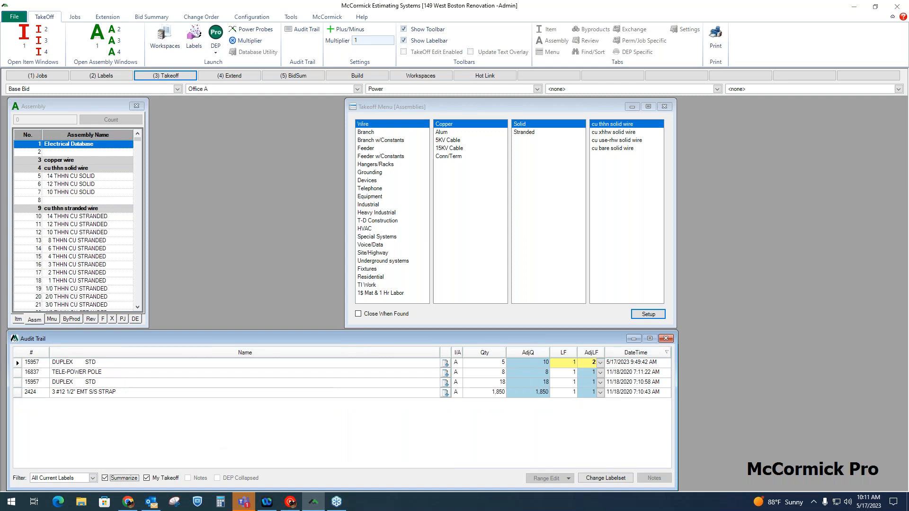
click(106, 479)
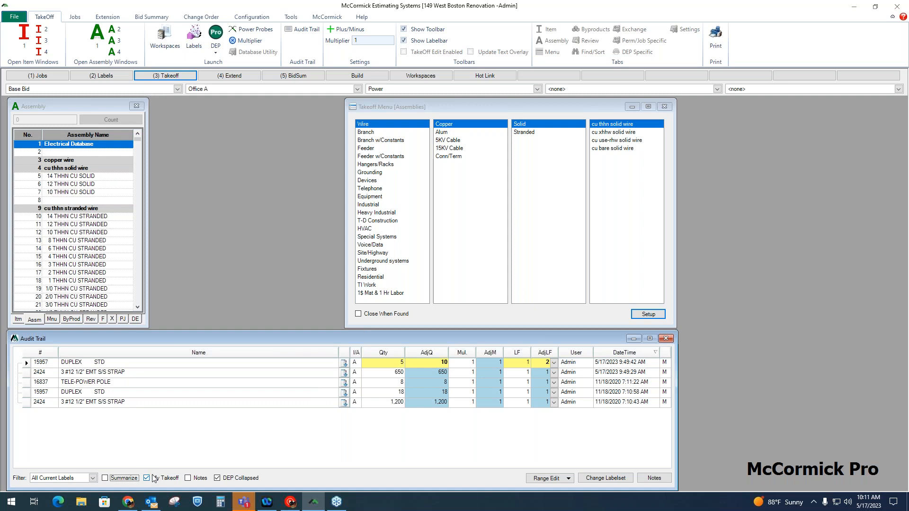
Show the audit trail's notes, insert a note reading "Notes", and hide the notes again.
click(147, 479)
click(188, 479)
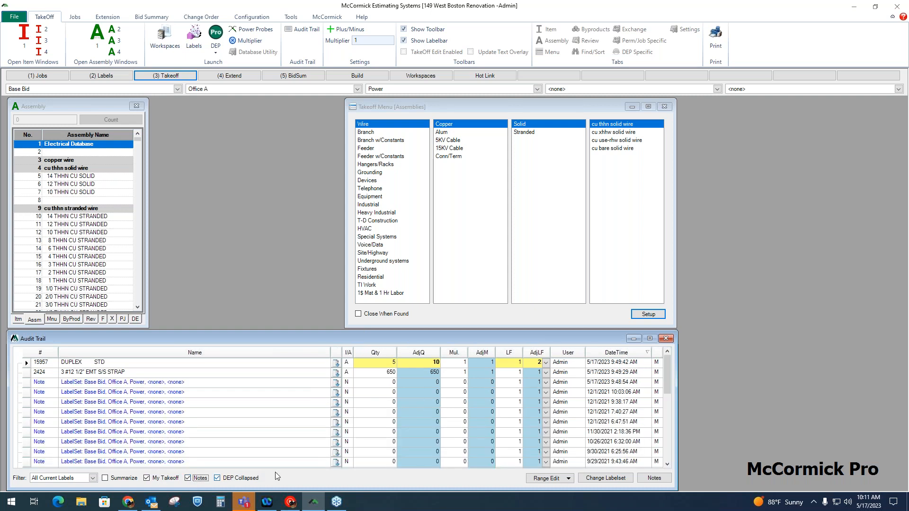
click(664, 482)
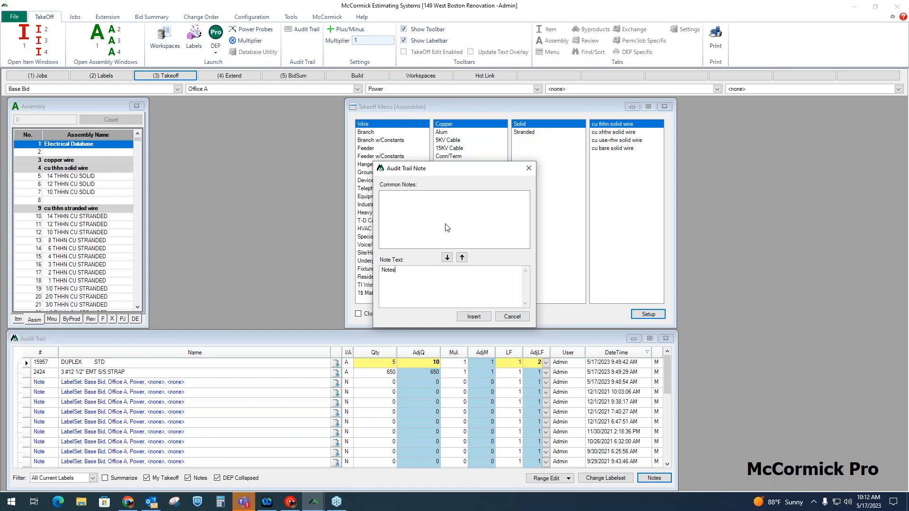
click(483, 318)
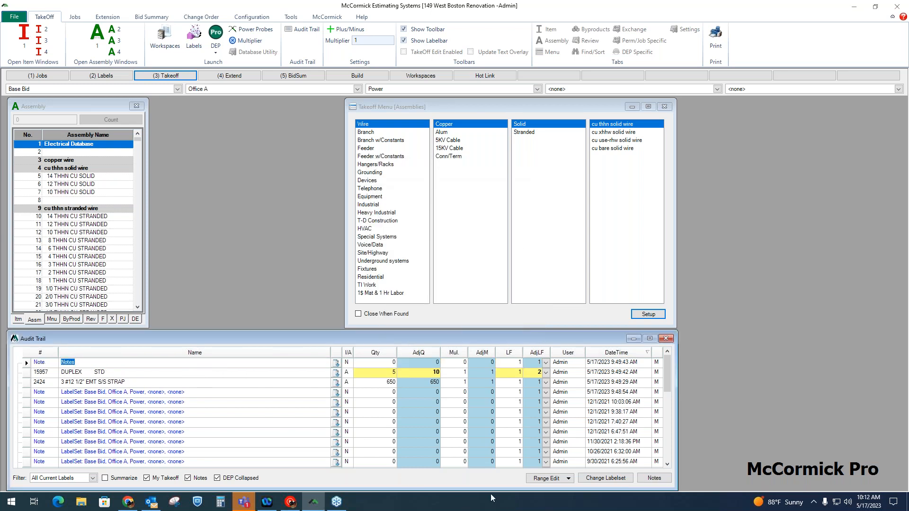
click(187, 478)
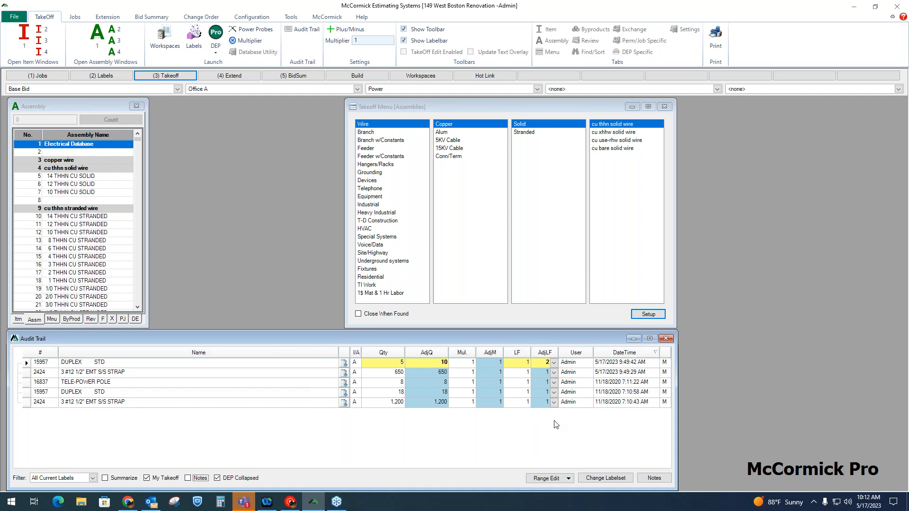
Move the first DUPLEX STD and 3 #12 1/2" EMT S/S STRAP entries to the Base Bid, Office B, Power labelset, and return to the audit trail.
click(613, 480)
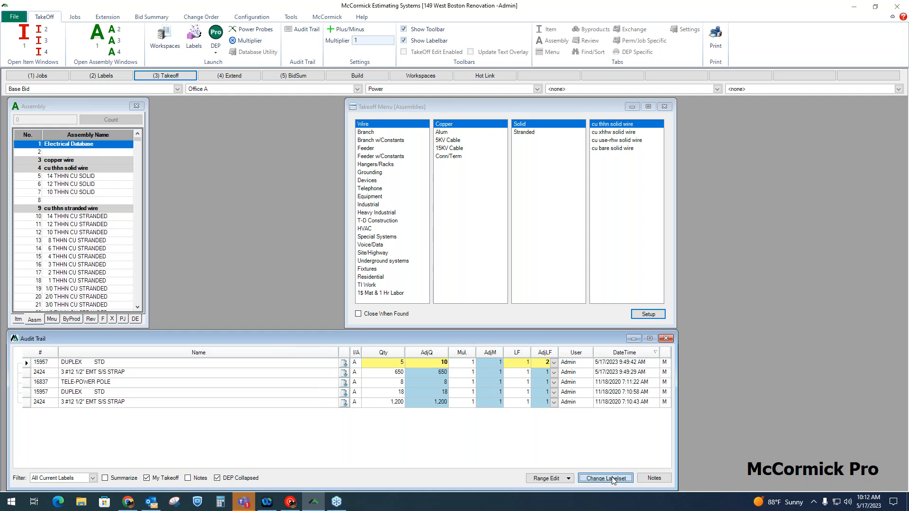
drag(386, 110, 453, 136)
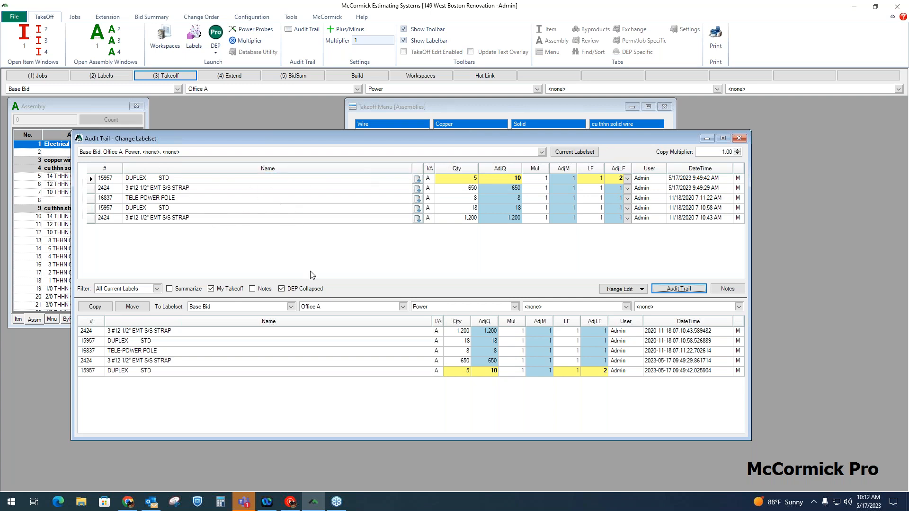
click(402, 307)
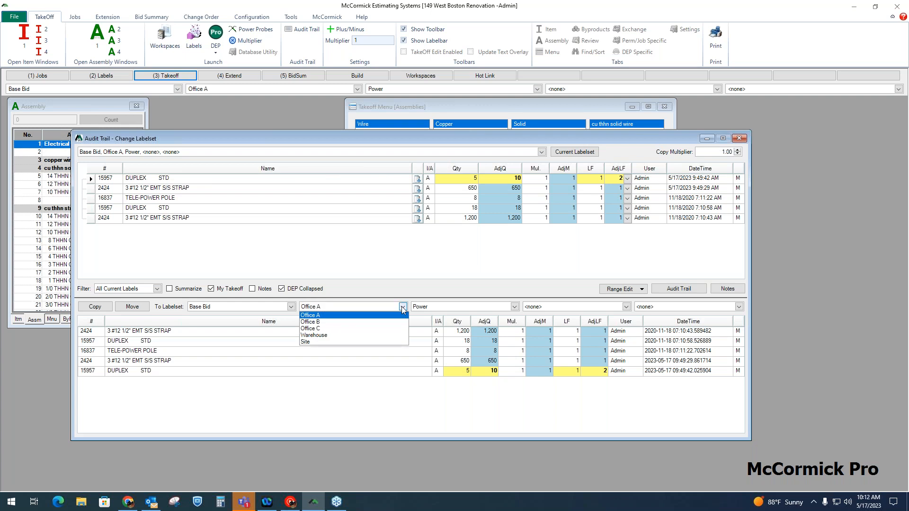
click(378, 322)
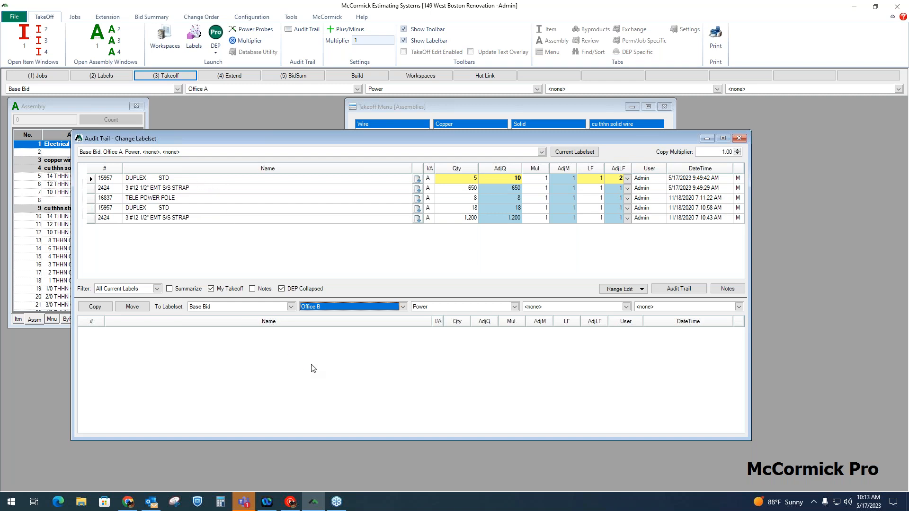
drag(90, 178, 92, 189)
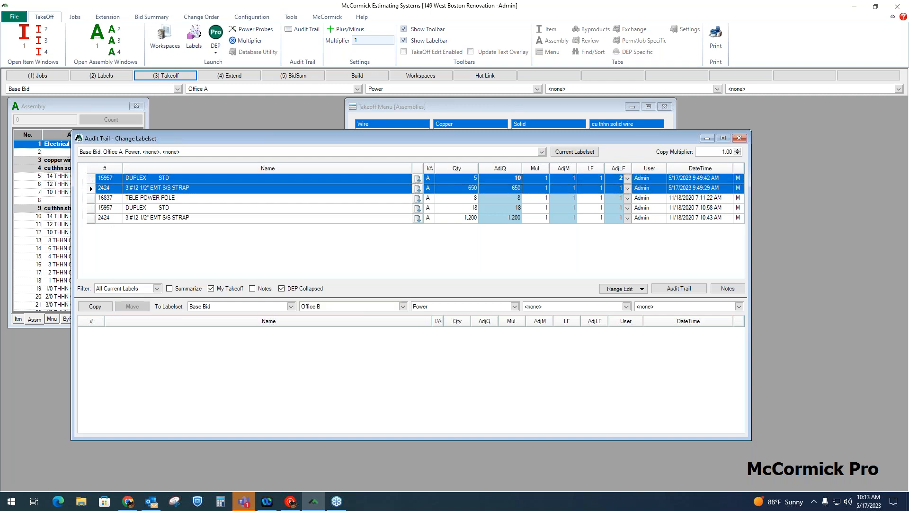
click(132, 307)
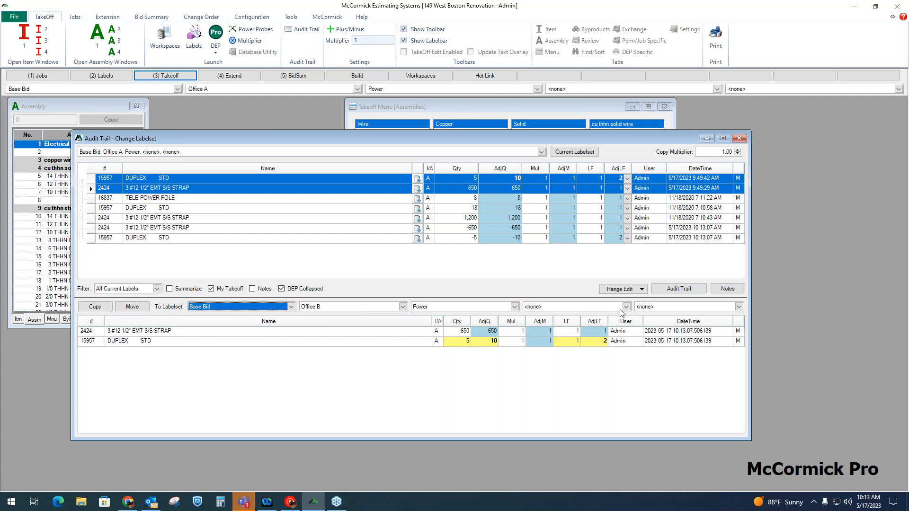
click(679, 289)
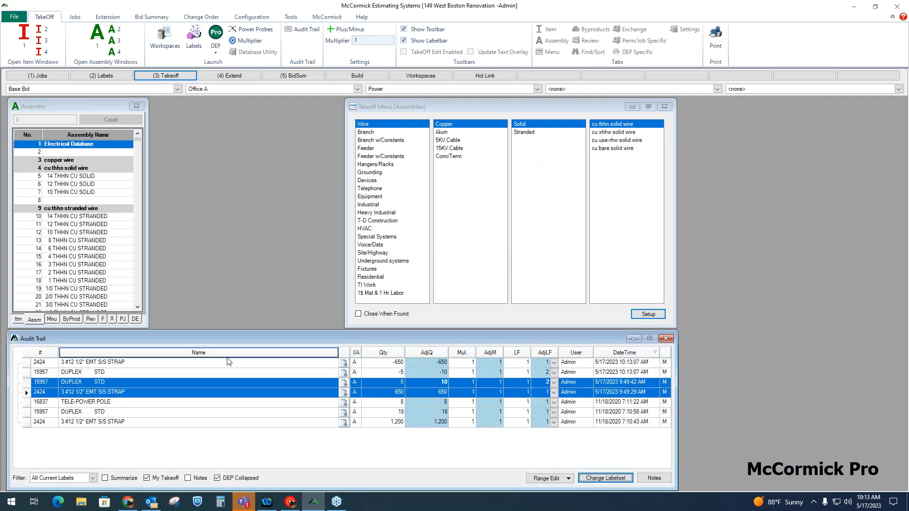
click(149, 383)
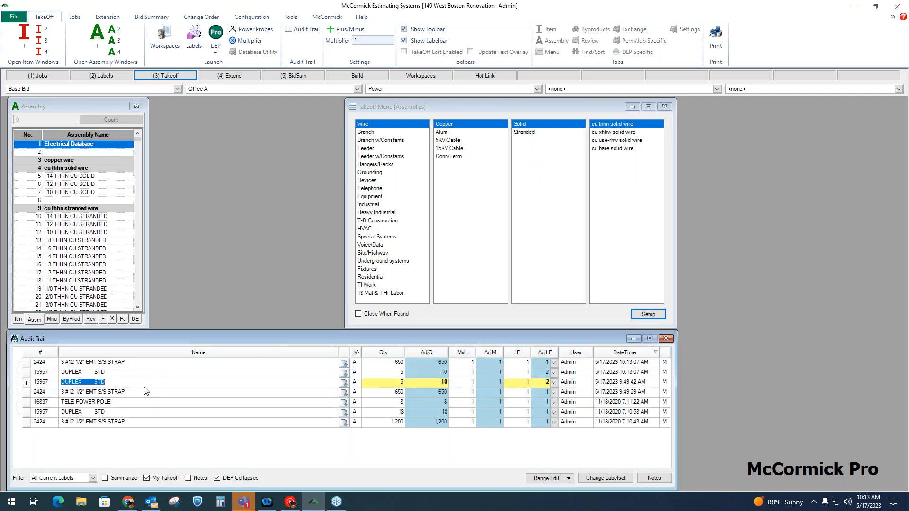
Open three more assembly windows and tile all four side by side above the audit trail, with the Takeoff Menu moved aside.
drag(545, 106, 768, 107)
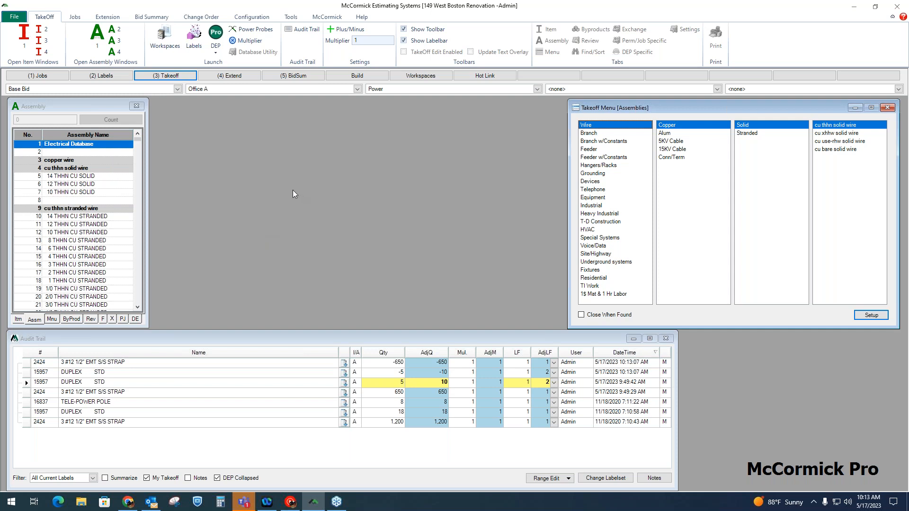
click(118, 44)
drag(121, 155, 573, 109)
drag(115, 135, 237, 110)
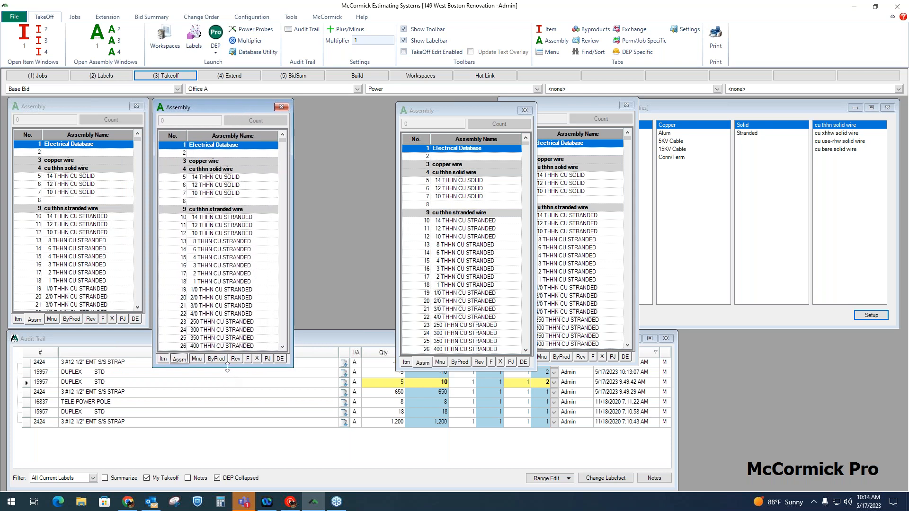
drag(216, 368, 217, 327)
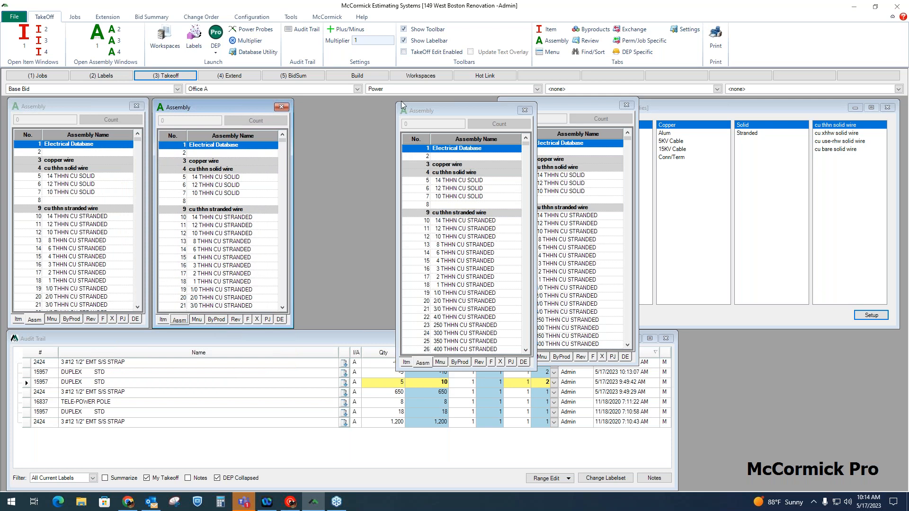
drag(445, 107, 343, 103)
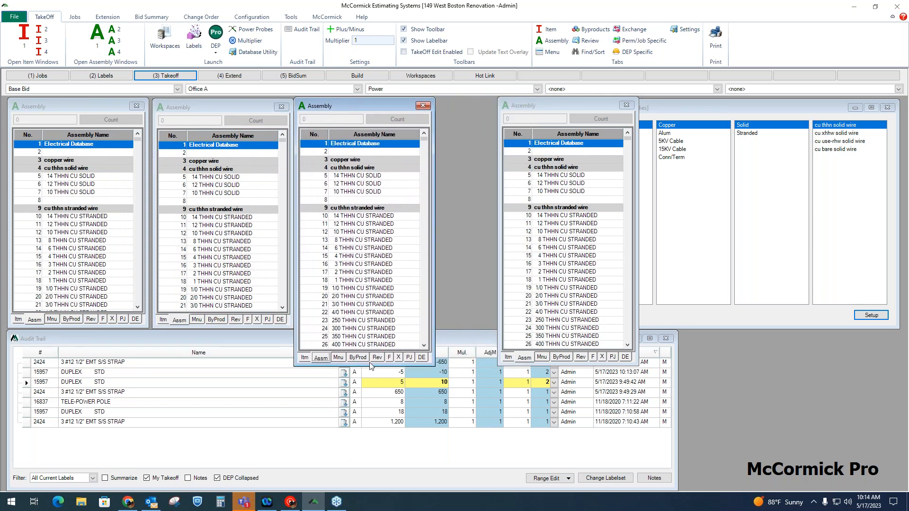
drag(368, 367, 368, 328)
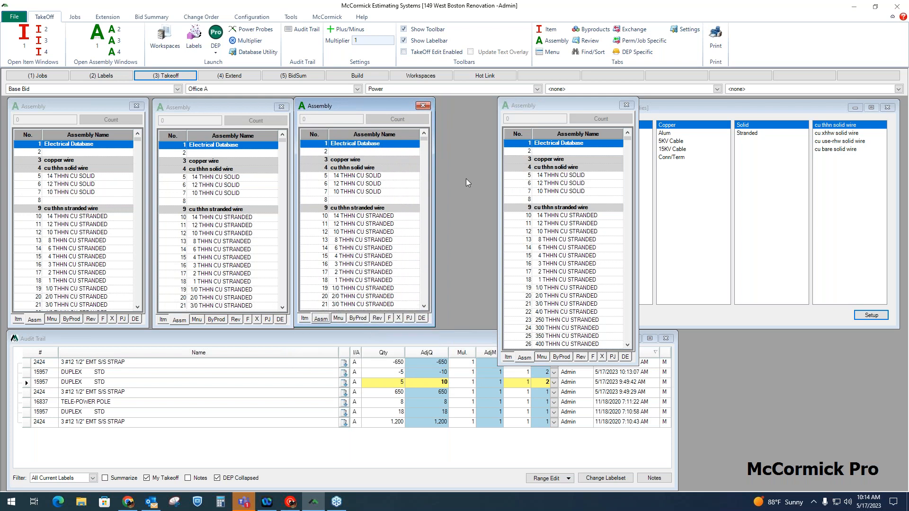
drag(550, 108, 491, 108)
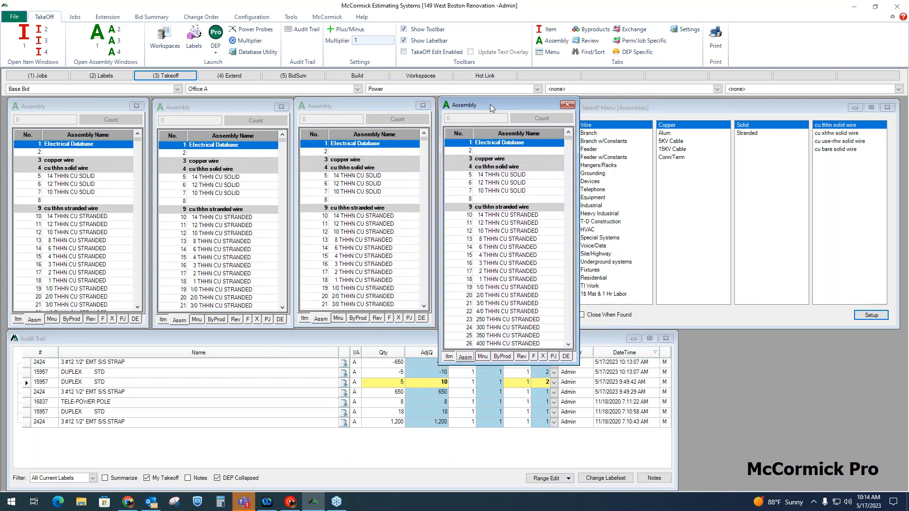
drag(513, 366, 488, 322)
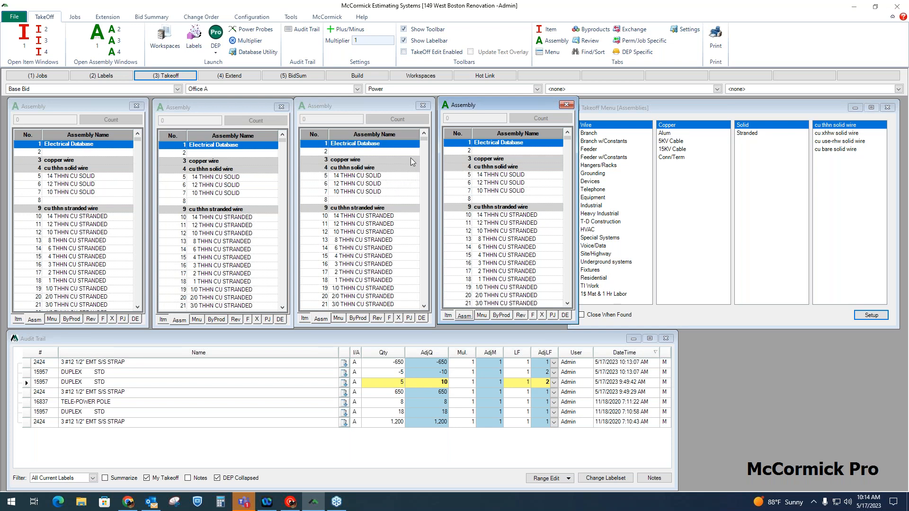
drag(504, 105, 505, 109)
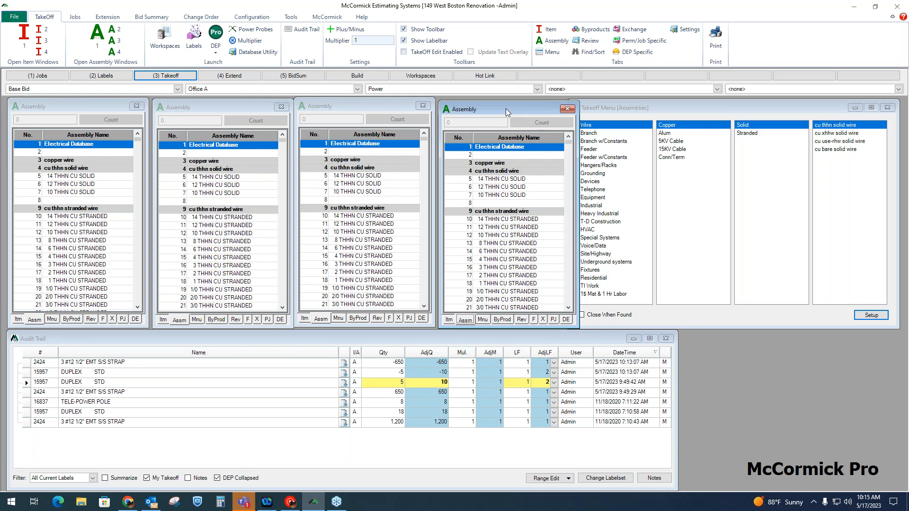
Open the job's Base Bid extension.
click(229, 75)
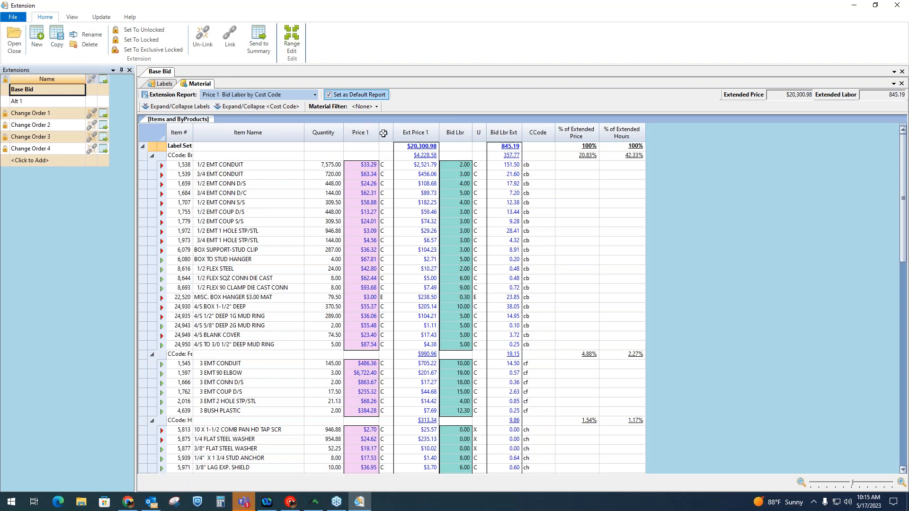
Switch the extension report to Supplier Bid Labor by CC and start a Trade Service price update for all linked extensions.
click(313, 94)
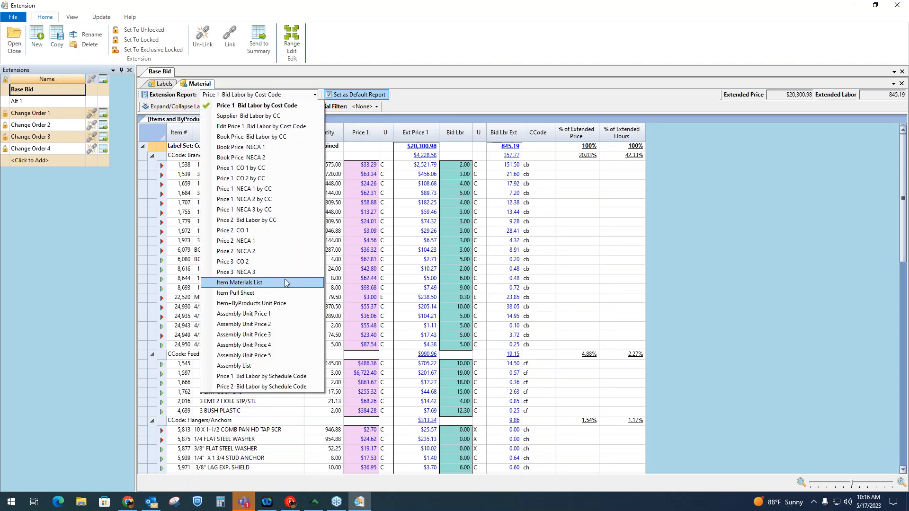
click(267, 116)
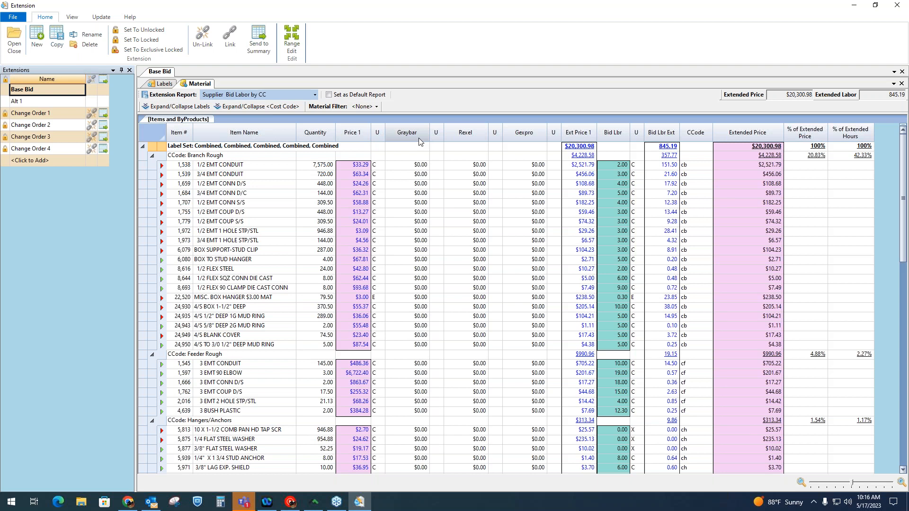
click(100, 17)
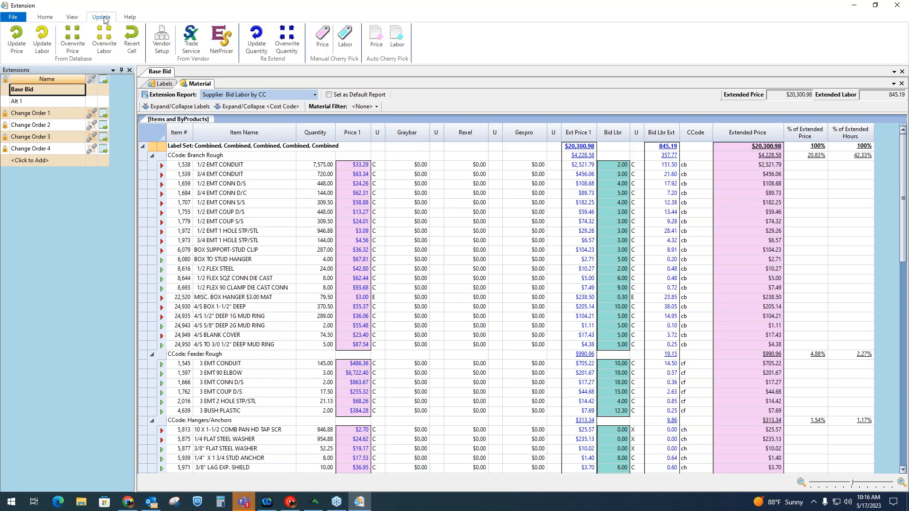
click(190, 40)
click(474, 335)
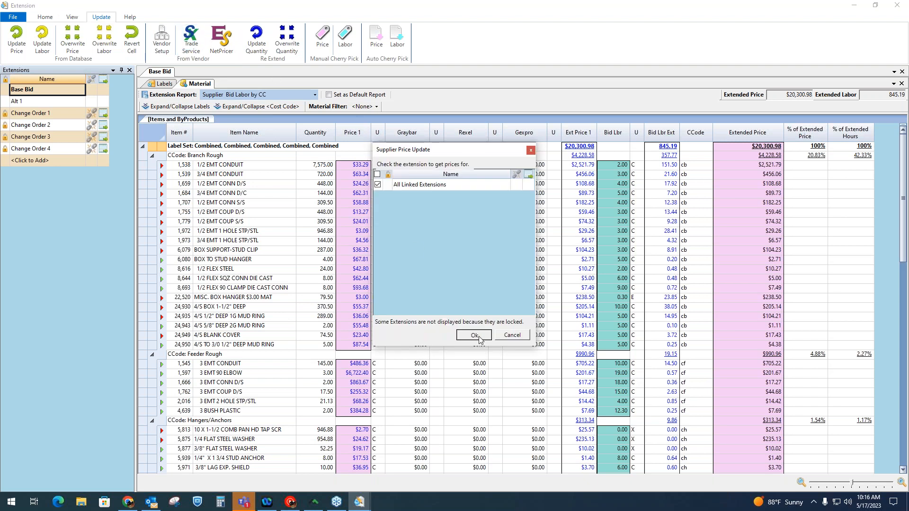
Request updated prices from Graybar, Rexel and Gexpro and apply them to the extension.
click(250, 157)
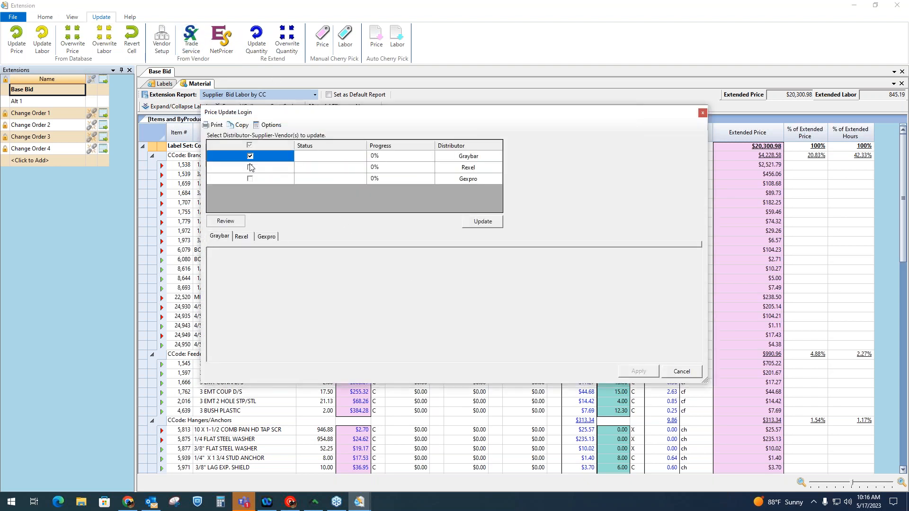
click(251, 168)
click(251, 179)
click(495, 223)
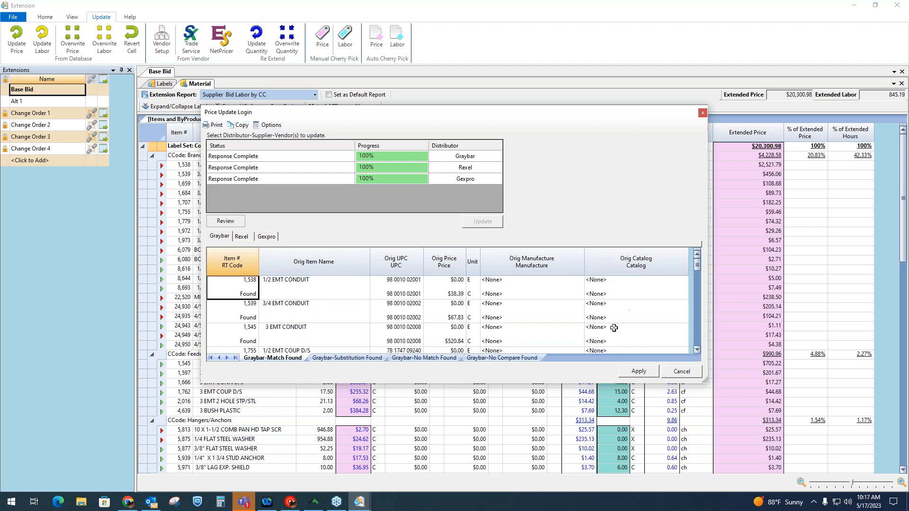
click(638, 372)
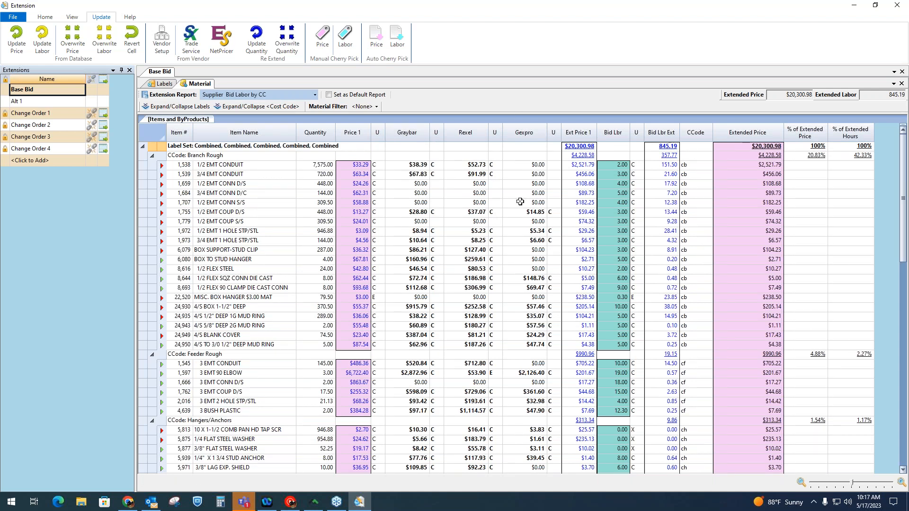
Manually cherry-pick the Graybar prices for the items from 1/2 EMT 1 HOLE STP/STL through 1/2 FLEX 90 CLAMP DIE CAST CONN.
scroll(519, 202, down, 1)
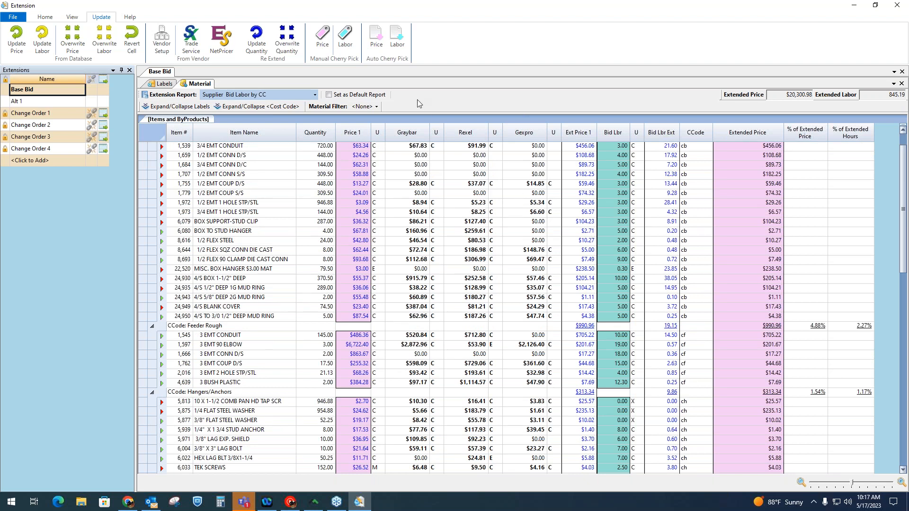
click(325, 47)
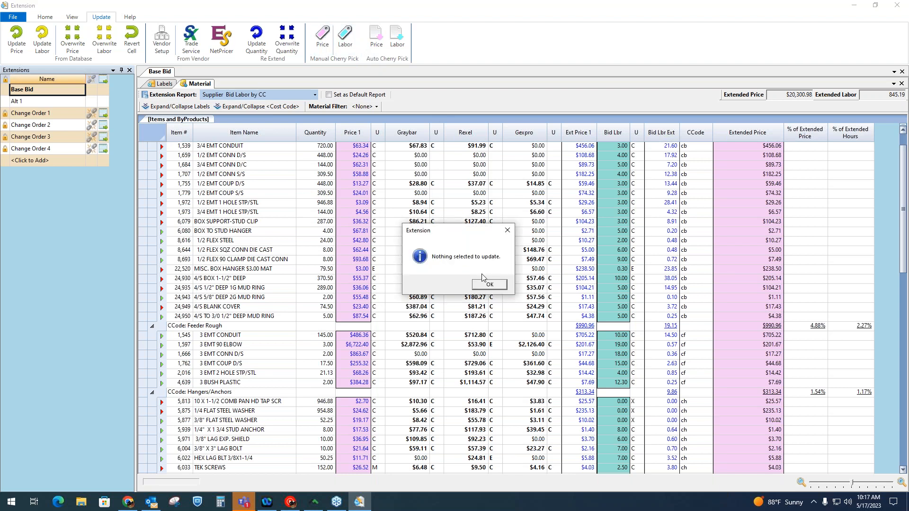
click(495, 286)
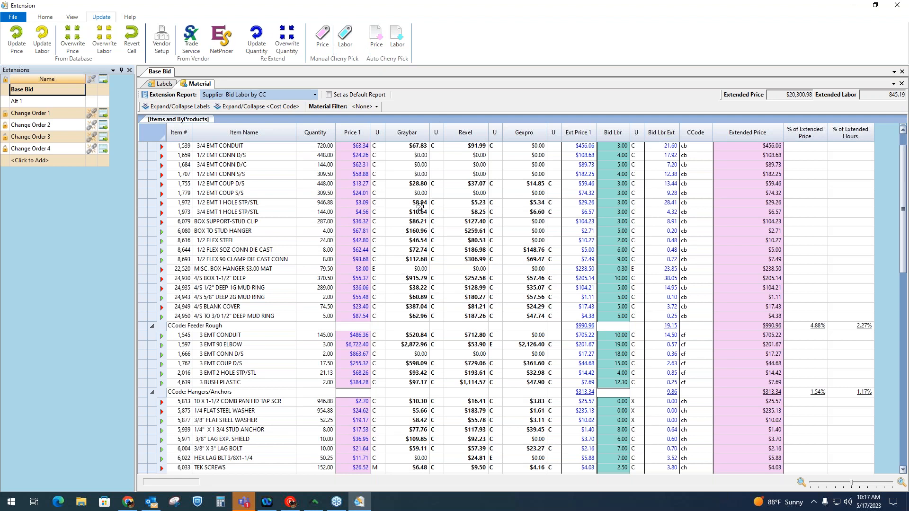
click(420, 204)
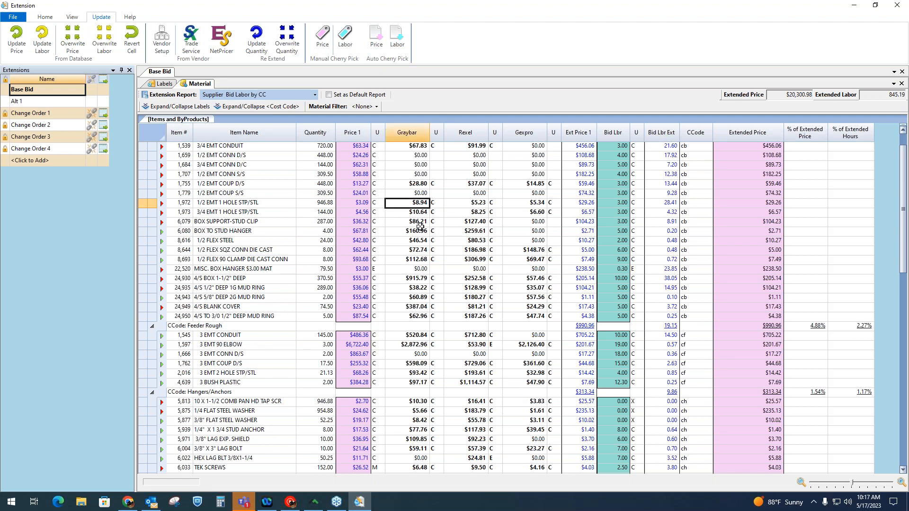
shift+click(421, 260)
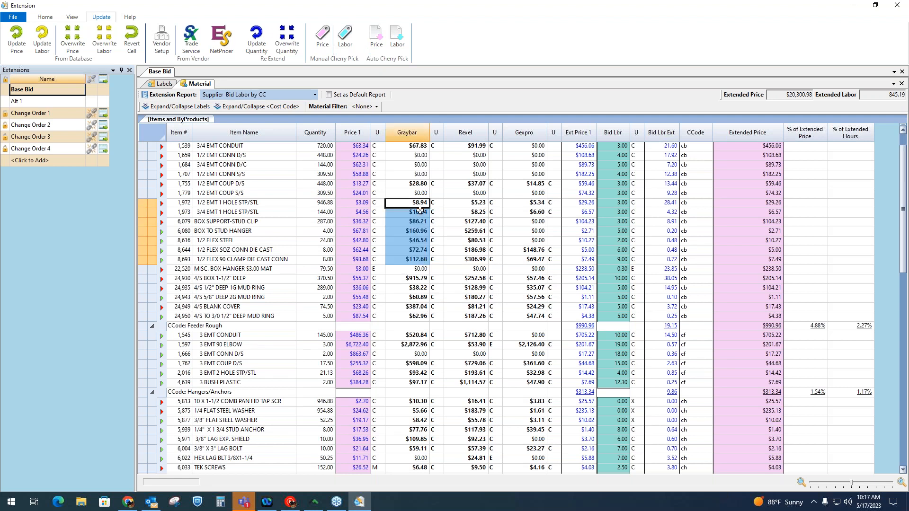
click(325, 44)
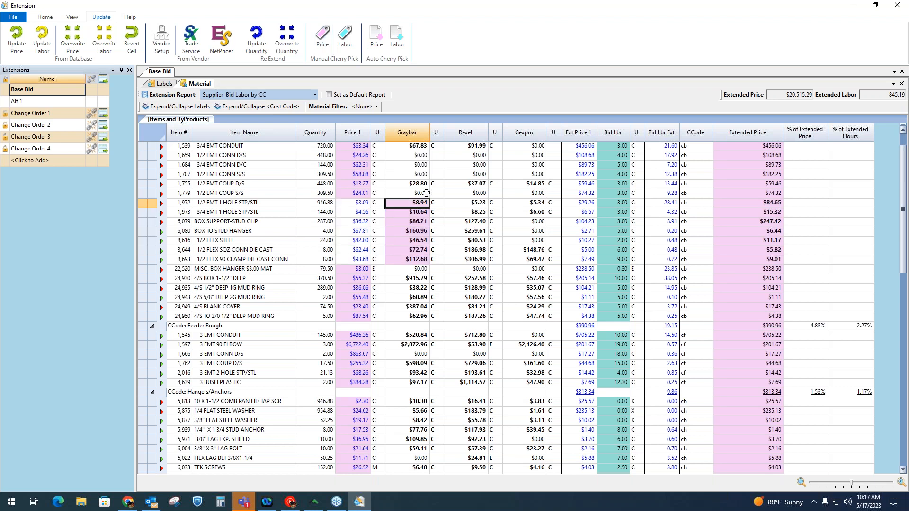
Manually cherry-pick the Rexel prices for the items from 4/S BOX 1-1/2" DEEP through 4/S TO 3/0 1/2" DEEP MUD RING.
click(479, 281)
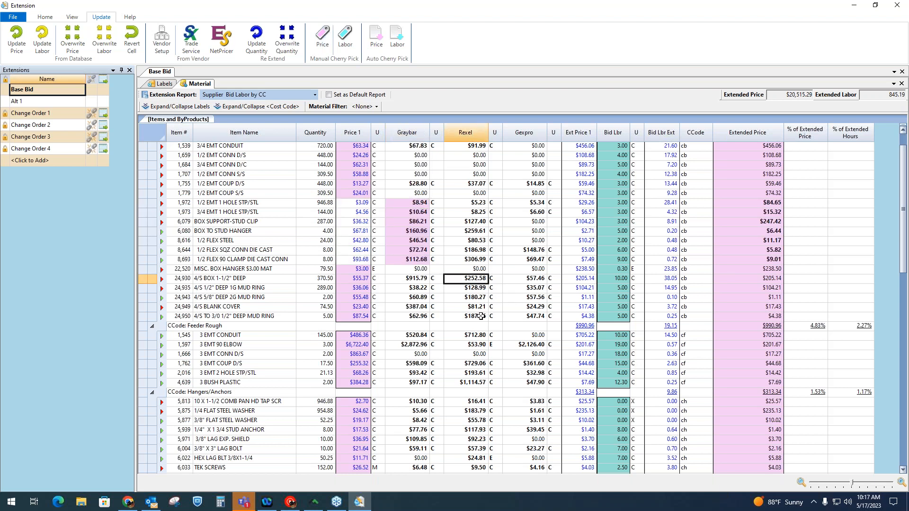
shift+click(481, 316)
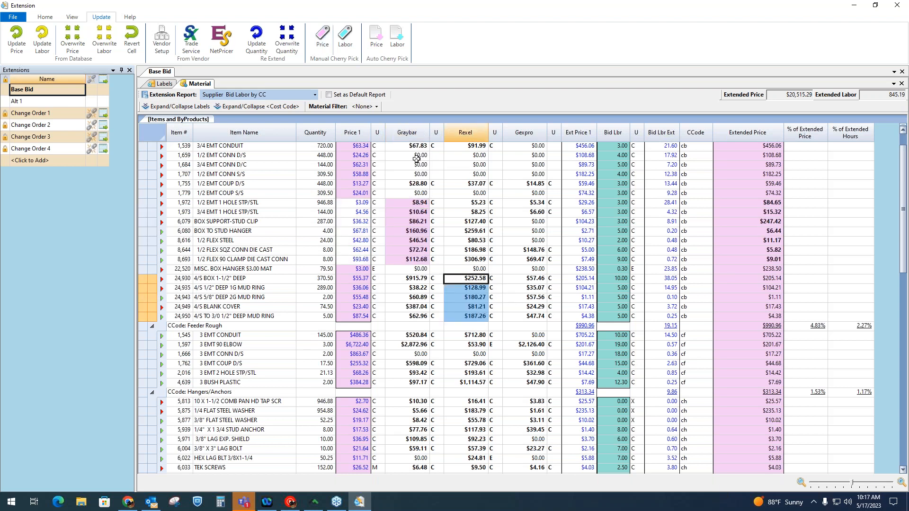
click(322, 42)
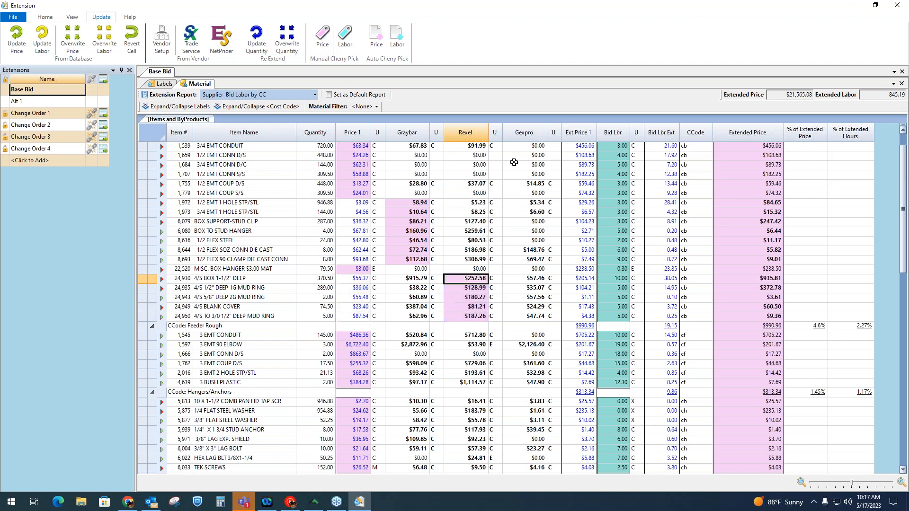
Auto cherry-pick the item prices across the Graybar, Rexel and Gexpro price fields.
click(377, 42)
click(396, 192)
click(396, 192)
click(396, 202)
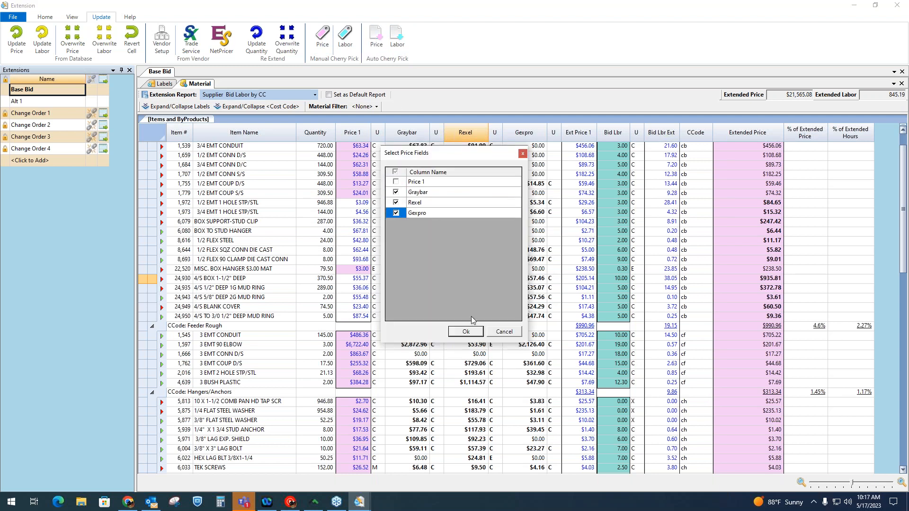
click(466, 331)
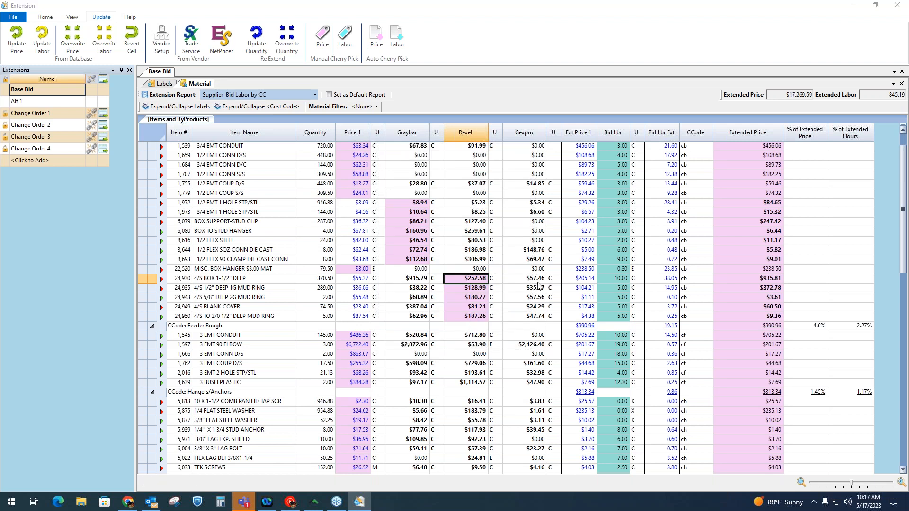
click(500, 289)
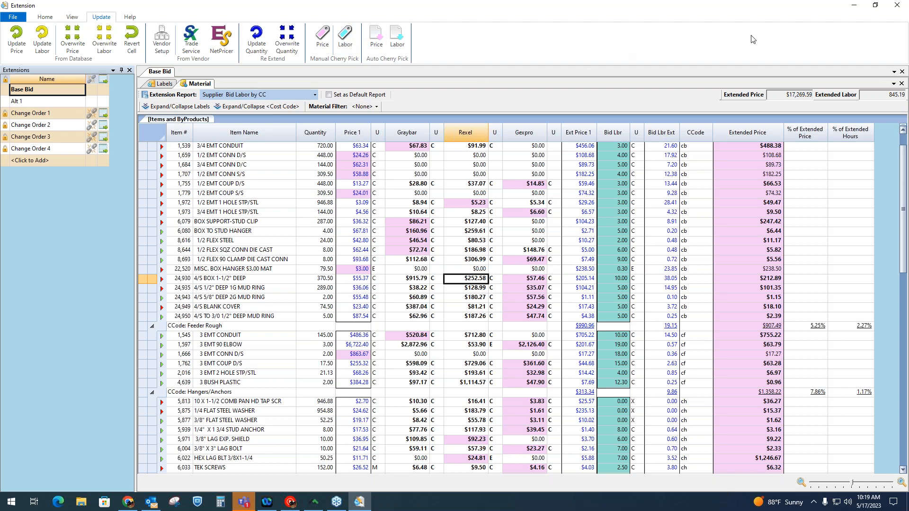
Leave the extension for the bid summary and go through its cost categories from Labor to Equipment Rental.
click(897, 5)
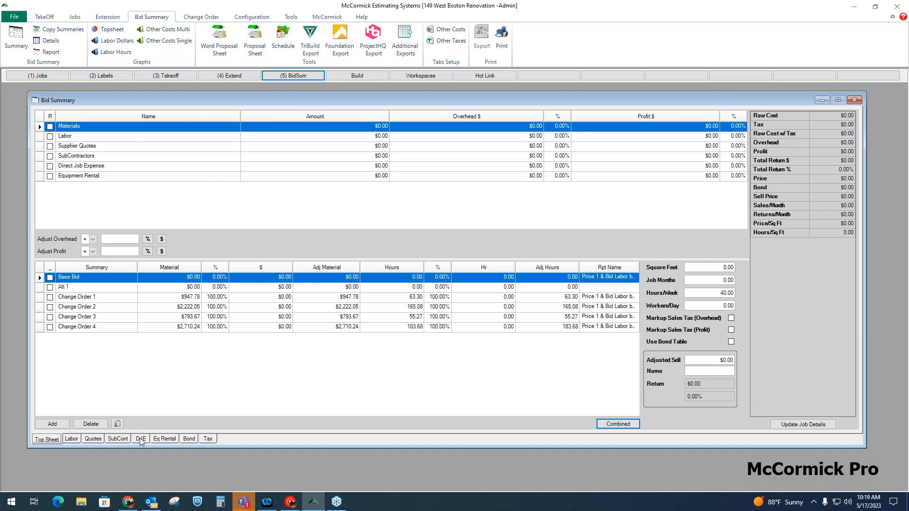
click(85, 138)
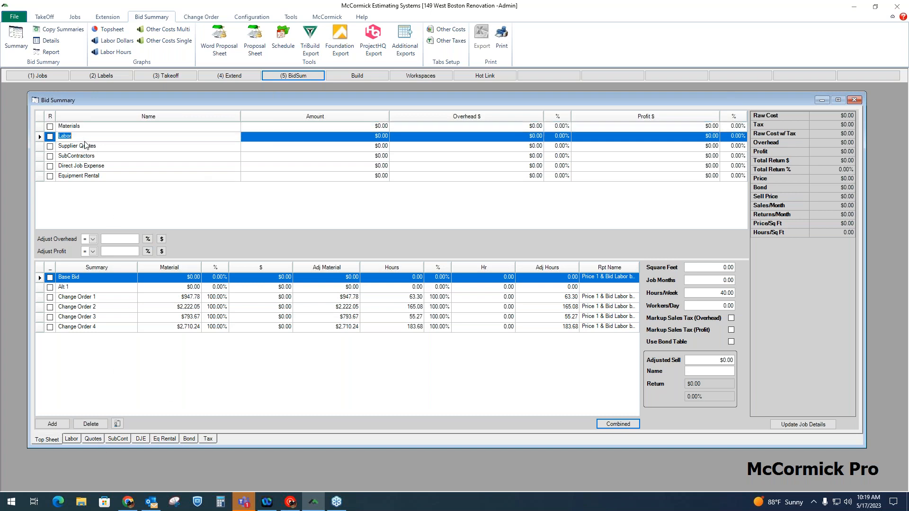
click(85, 144)
click(85, 158)
click(87, 166)
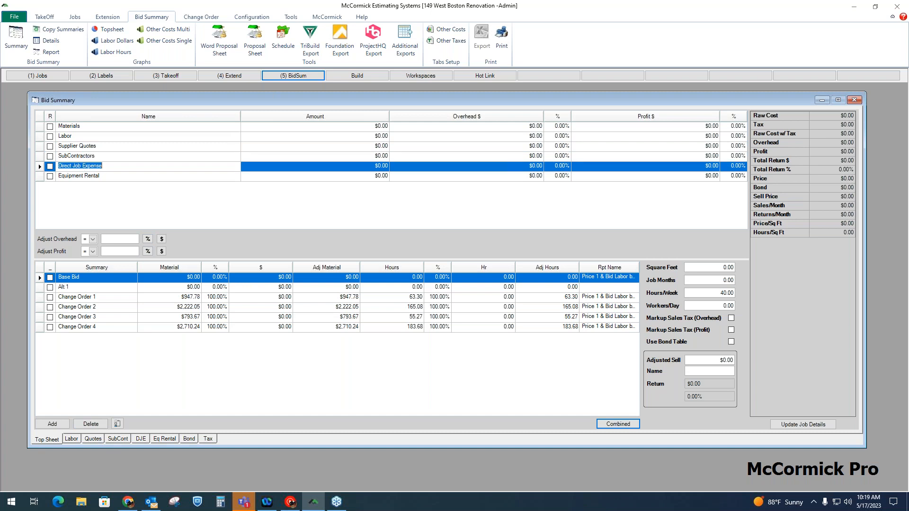
click(89, 176)
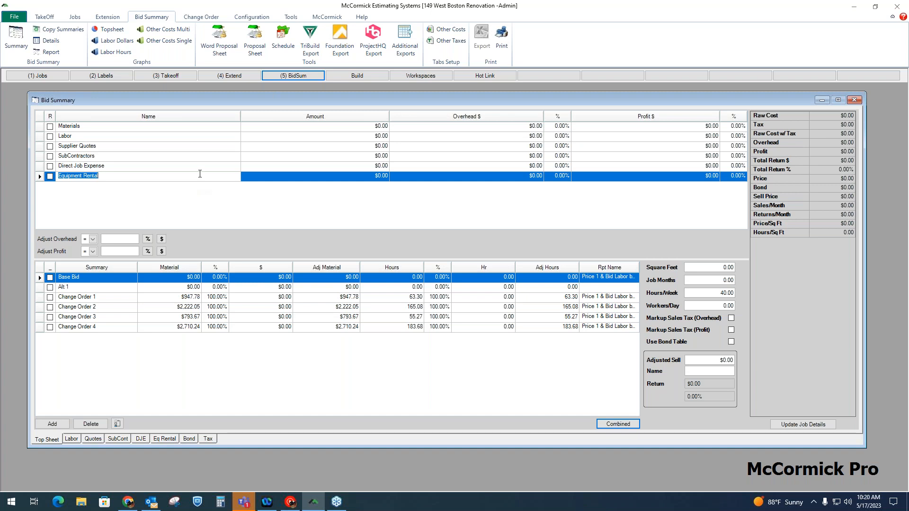
View the bid summary figures for Change Orders 1 through 4 in turn.
click(126, 297)
click(123, 308)
click(122, 317)
click(120, 328)
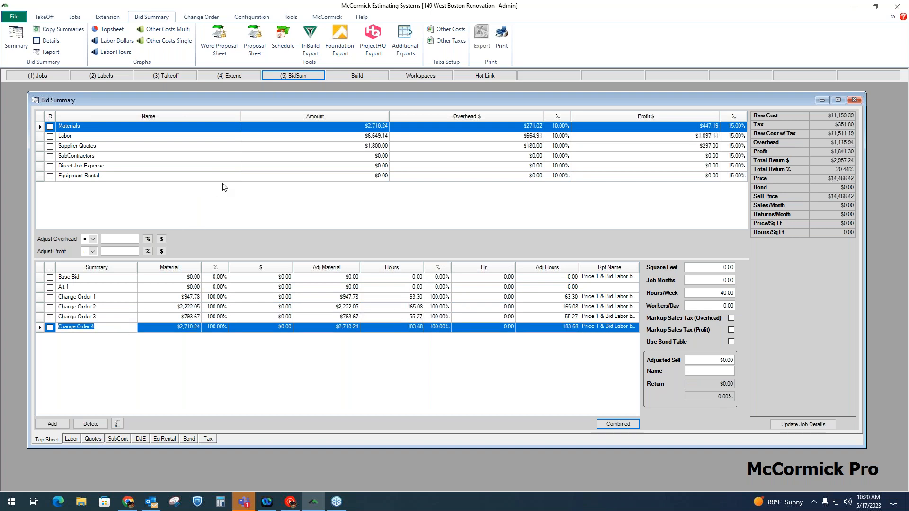
Show the change orders for the current job only and widen the Job Name column to fit the full name.
click(187, 17)
click(33, 39)
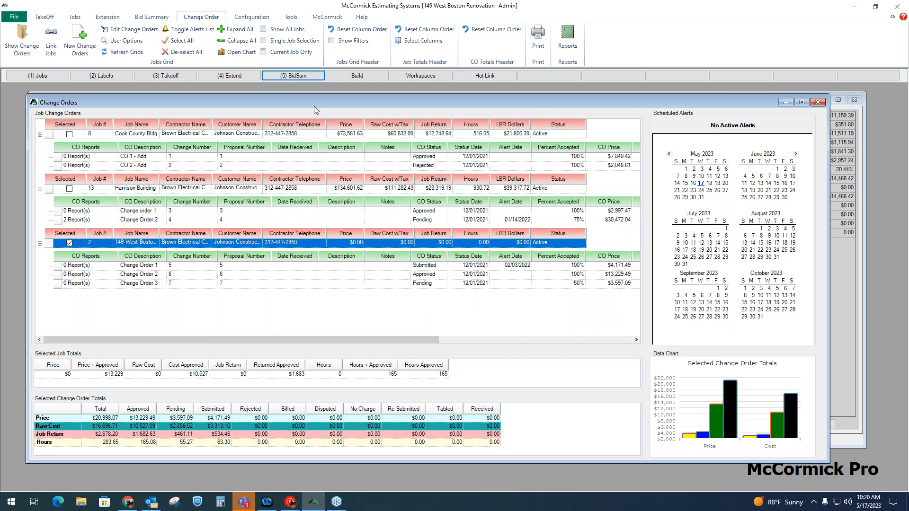
drag(314, 103, 293, 84)
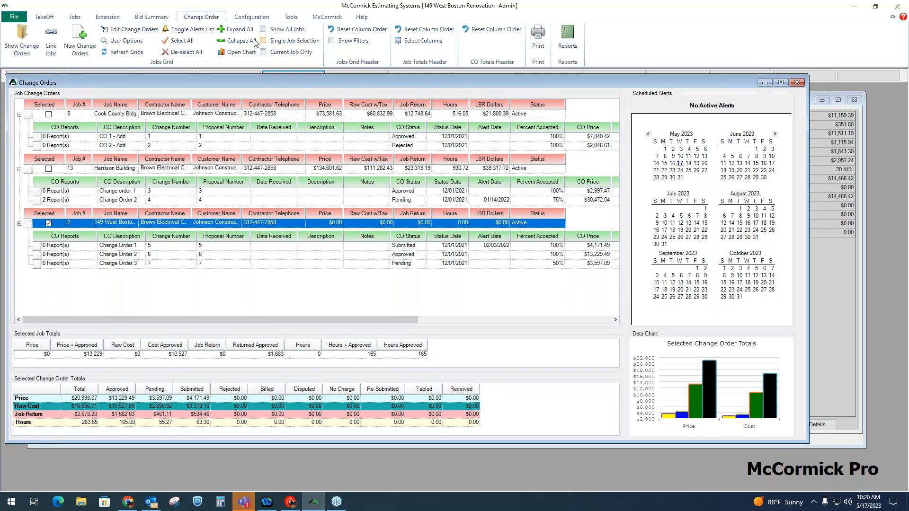
click(263, 52)
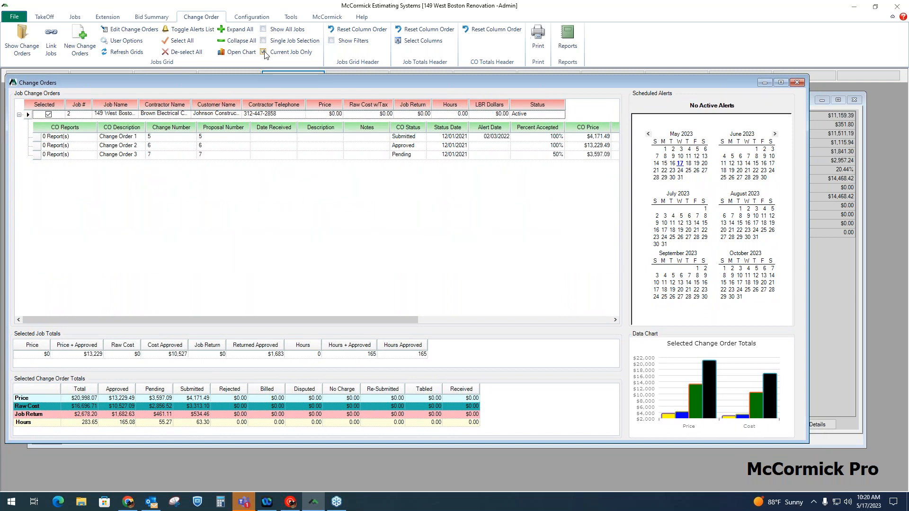
drag(138, 103, 165, 103)
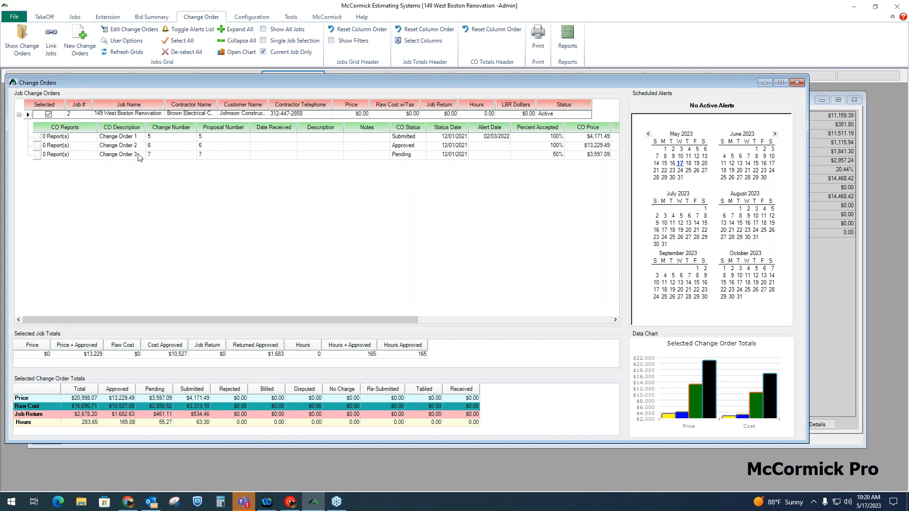
Examine the job's change orders across all columns, from CO Description to Changed On.
click(101, 137)
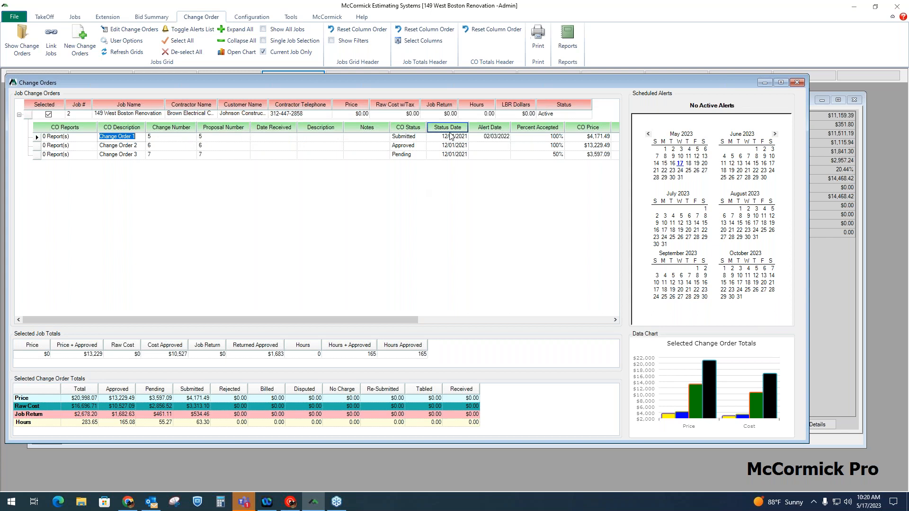
drag(407, 318, 542, 326)
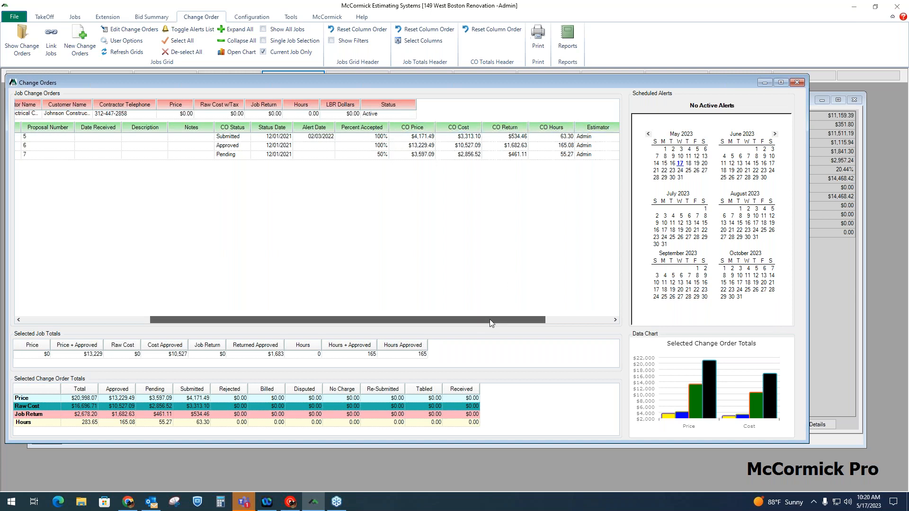
drag(489, 319, 556, 319)
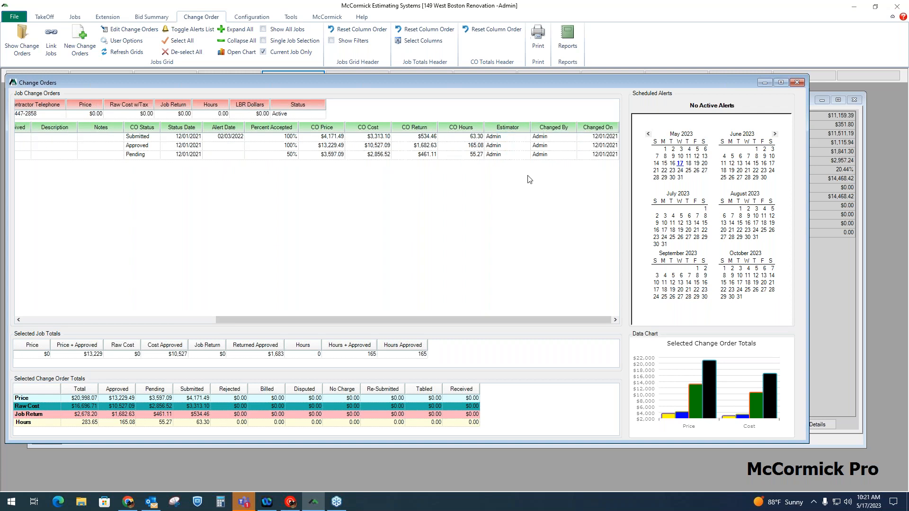
drag(423, 320, 204, 320)
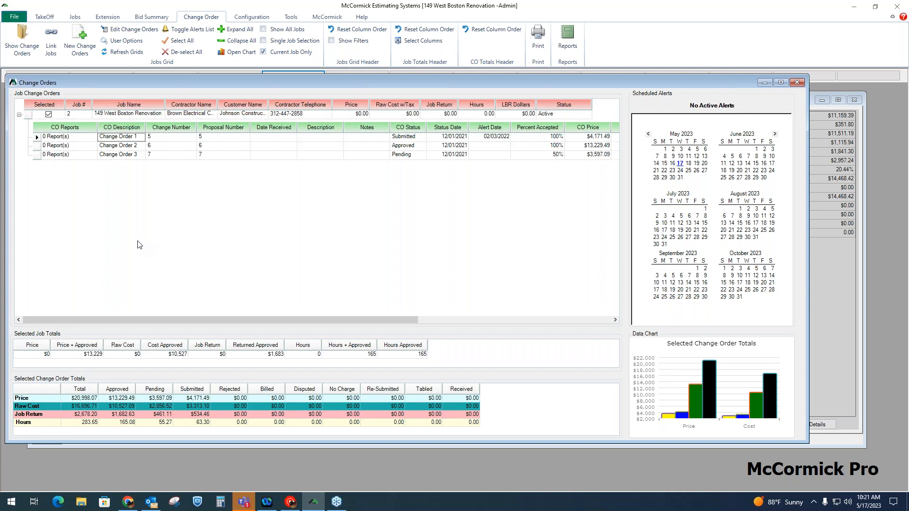
Start a new report for Change Order 1 and list the available report templates.
click(93, 137)
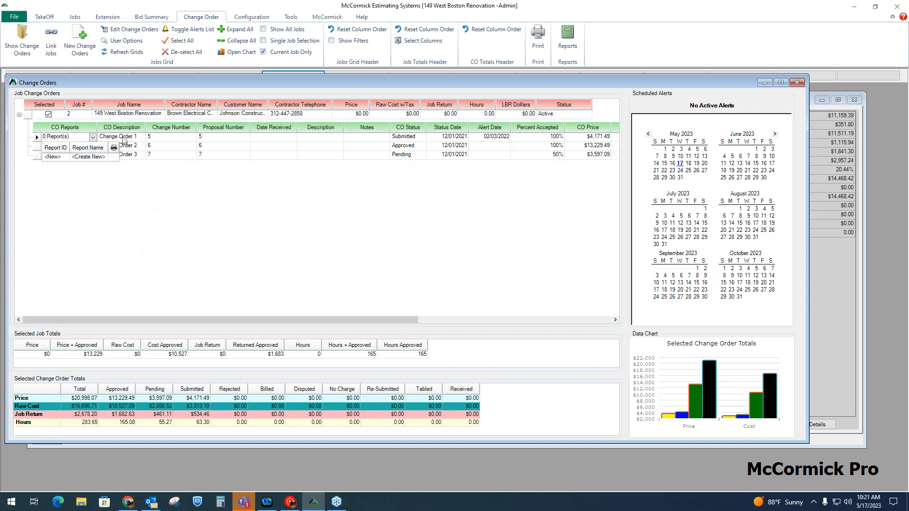
click(85, 160)
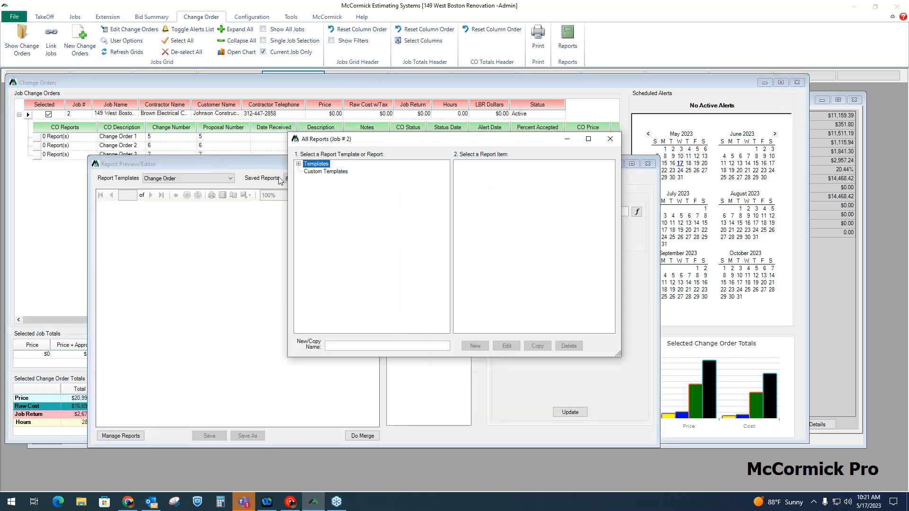
click(315, 171)
click(299, 164)
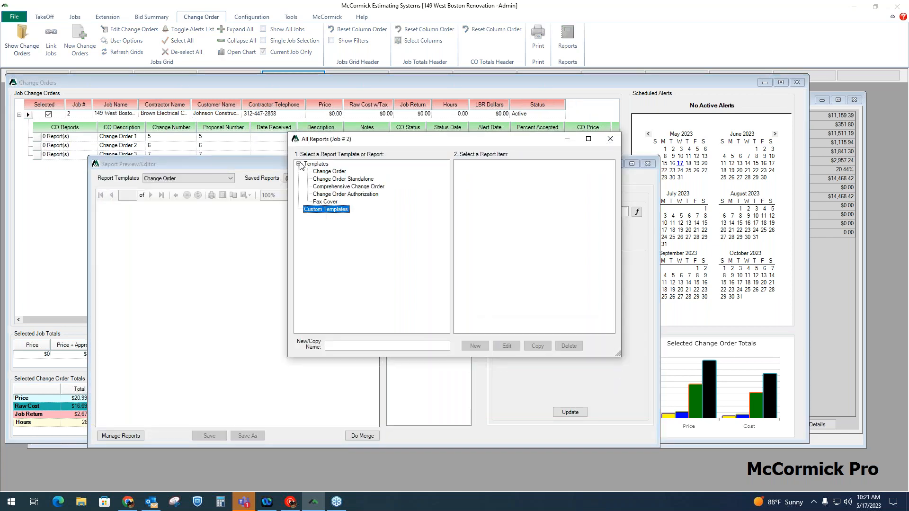
Create a report for Change Order 1 from the Change Order template and enlarge the report preview window.
click(340, 173)
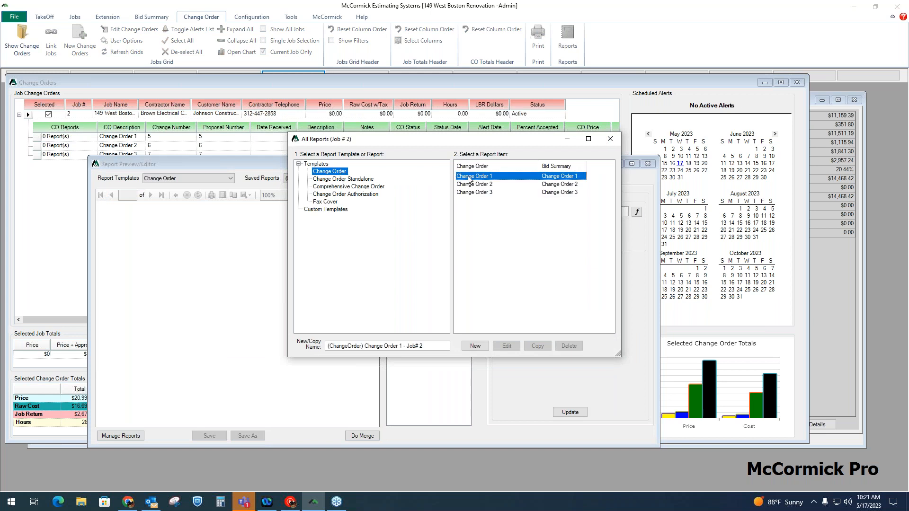
click(477, 347)
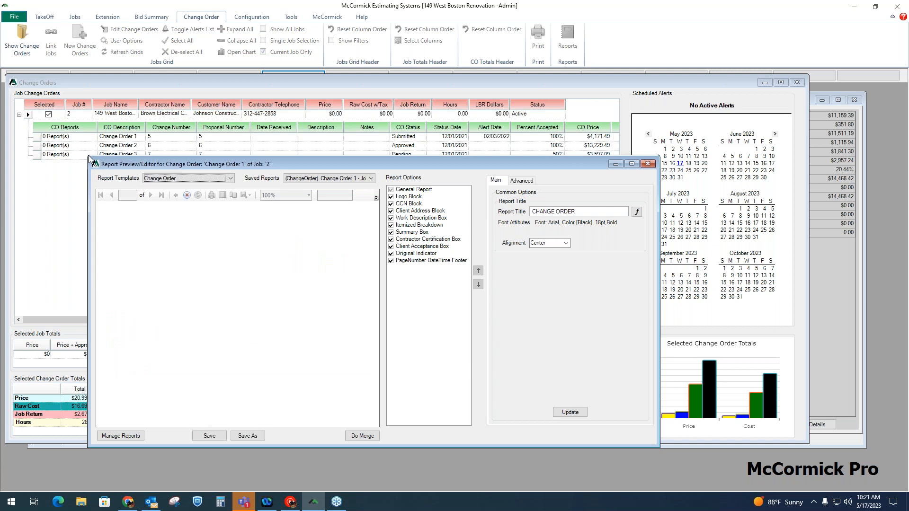
drag(89, 157, 38, 78)
Review the report's itemized breakdown, summary and signature page, widening the preview window to fit the full page width.
scroll(194, 223, down, 3)
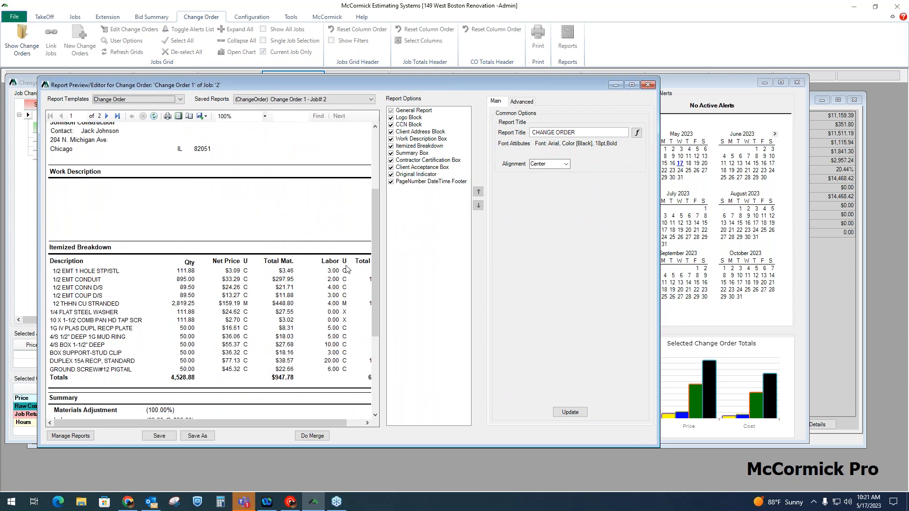
scroll(303, 259, down, 2)
scroll(302, 258, down, 3)
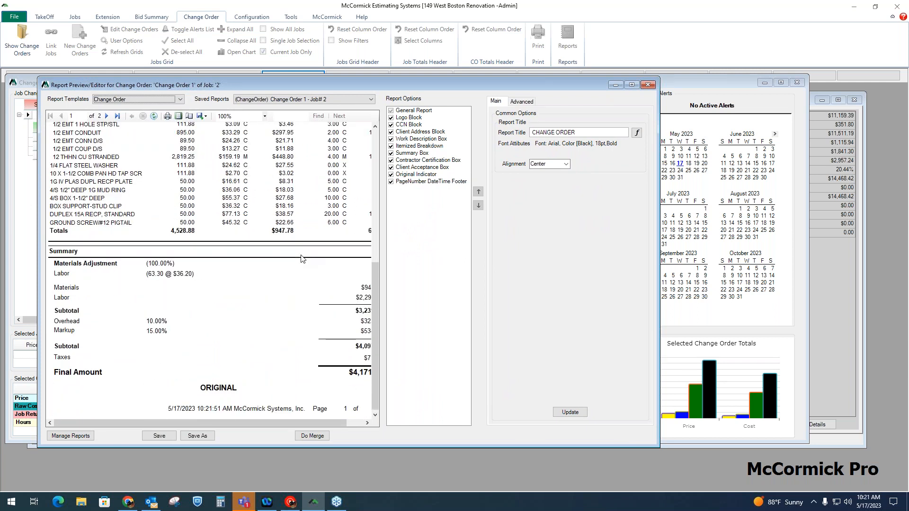
drag(658, 316, 726, 317)
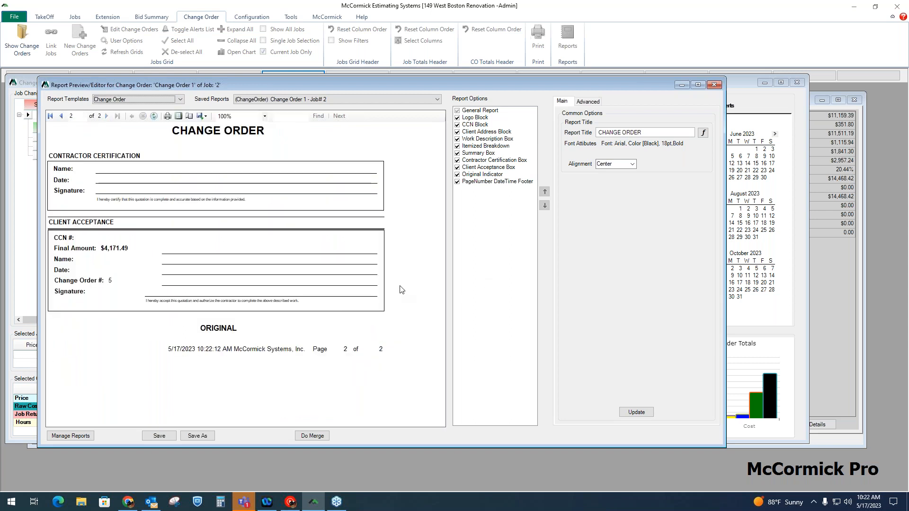
scroll(397, 289, up, 2)
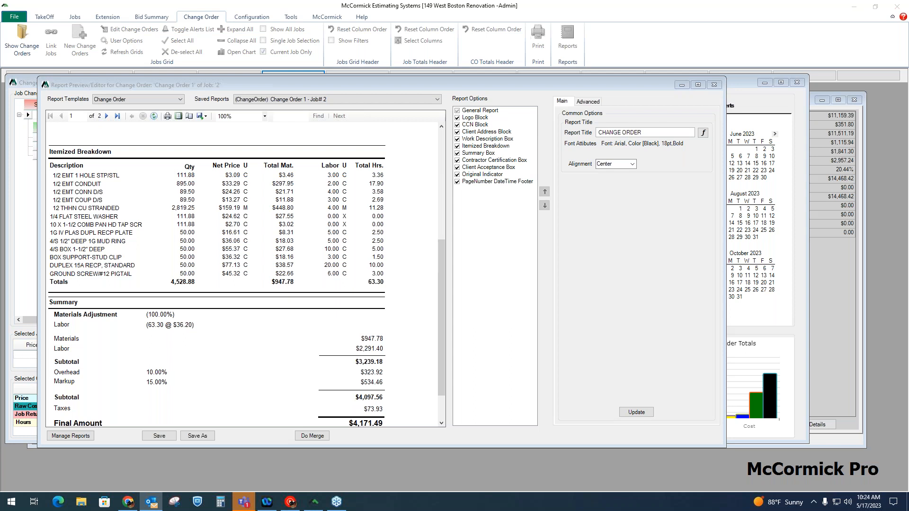
click(860, 294)
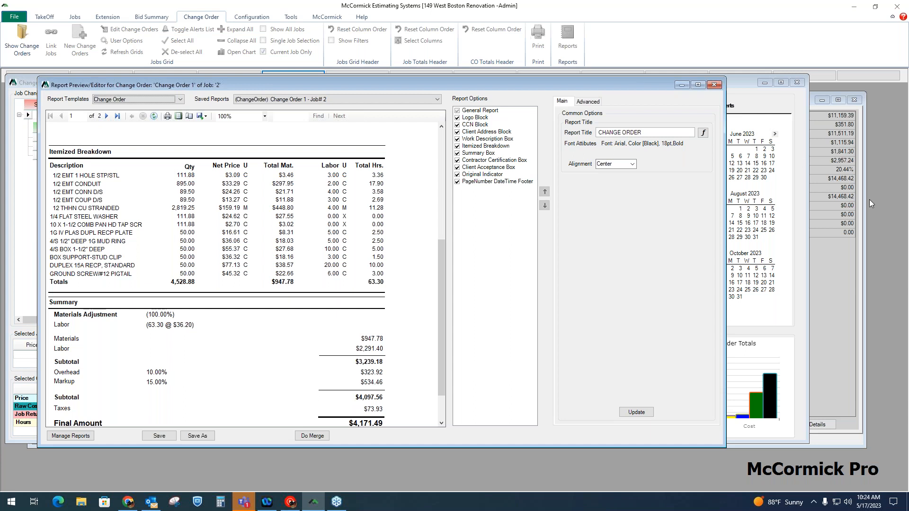
key(alt+Tab)
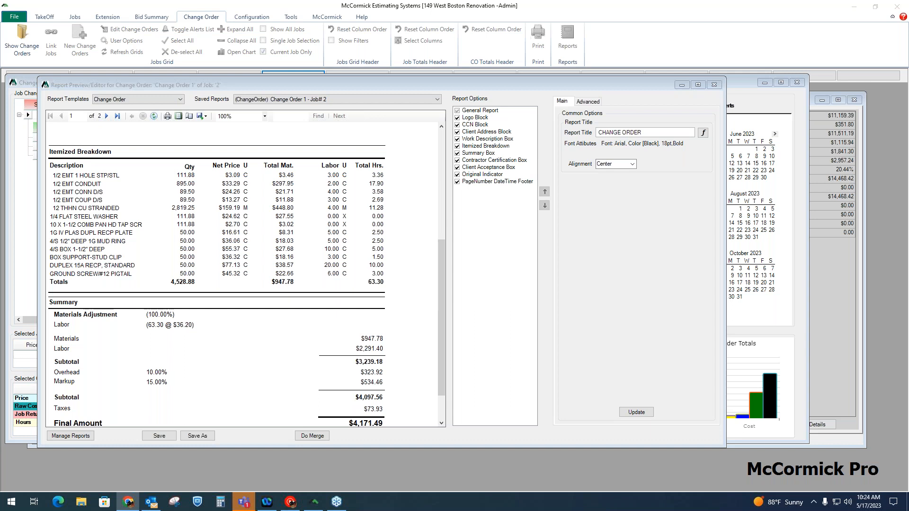